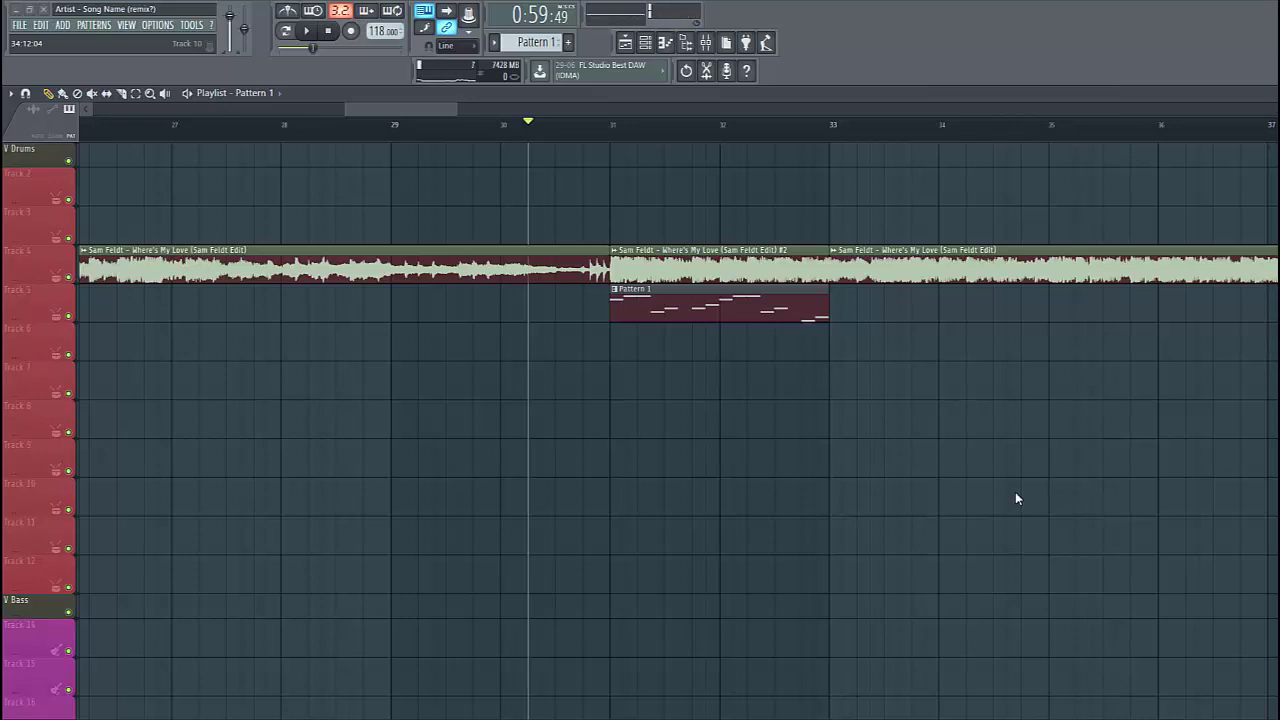
# - Play the pattern, load the Basic Shapes wavetable into oscillator A and set its wavetable position to 4
pyautogui.press('space')
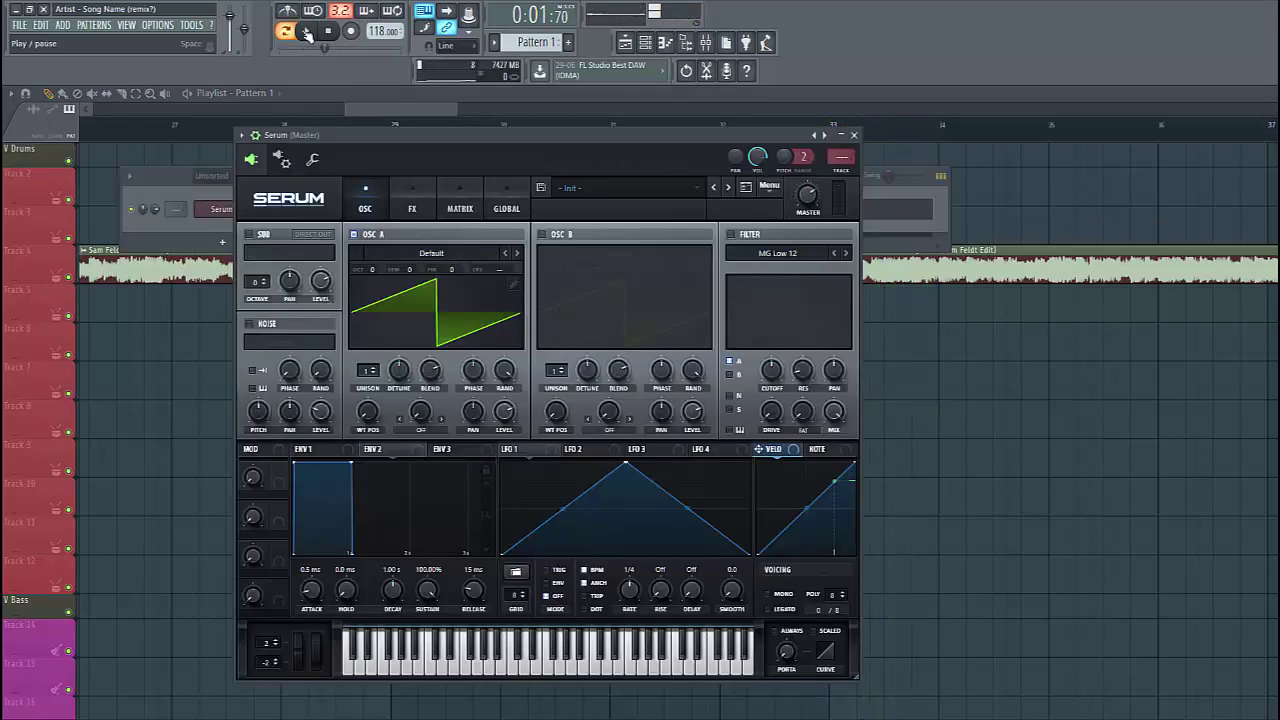
pyautogui.click(307, 34)
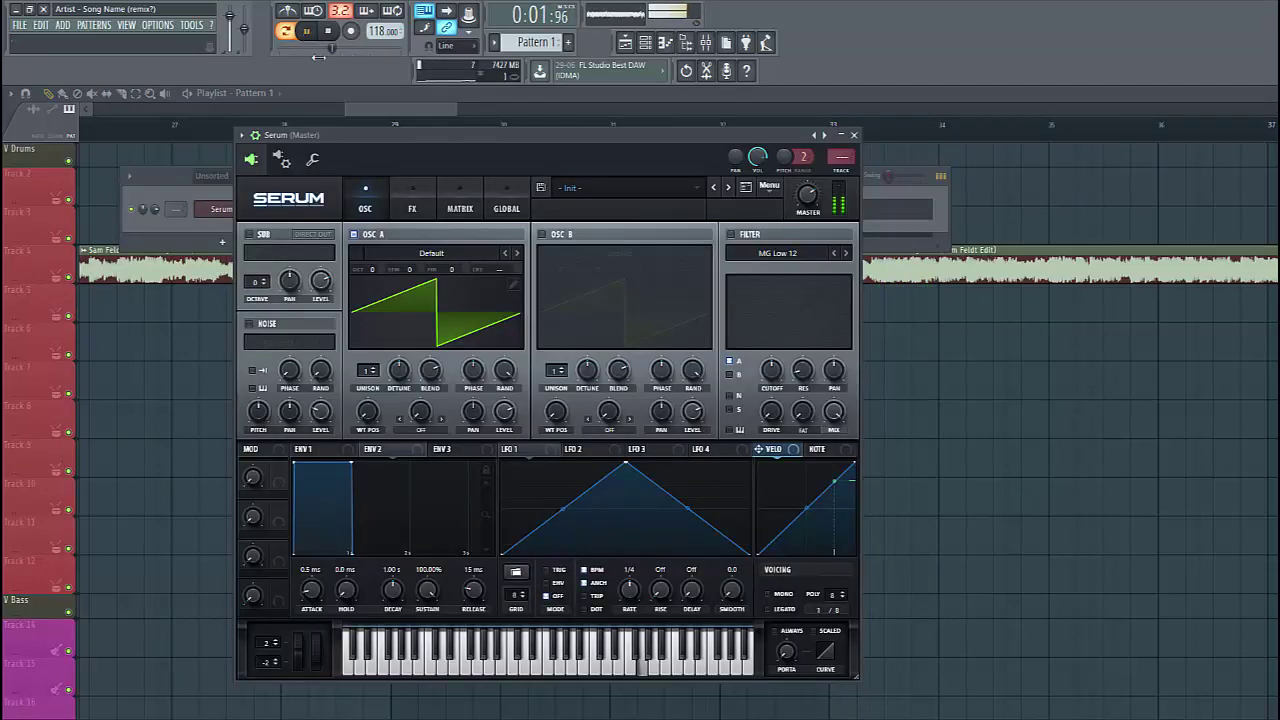
pyautogui.click(431, 253)
pyautogui.moveTo(401, 269)
pyautogui.click(666, 333)
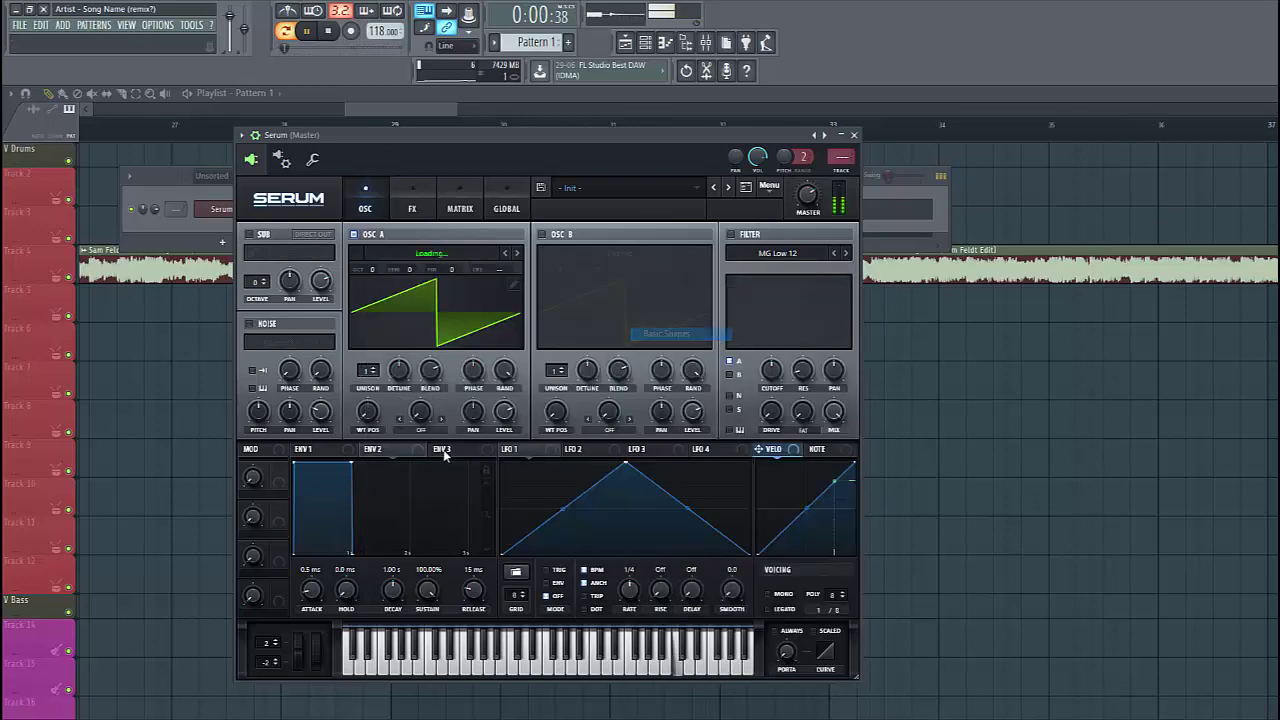
pyautogui.moveTo(370, 411); pyautogui.dragTo(388, 381)
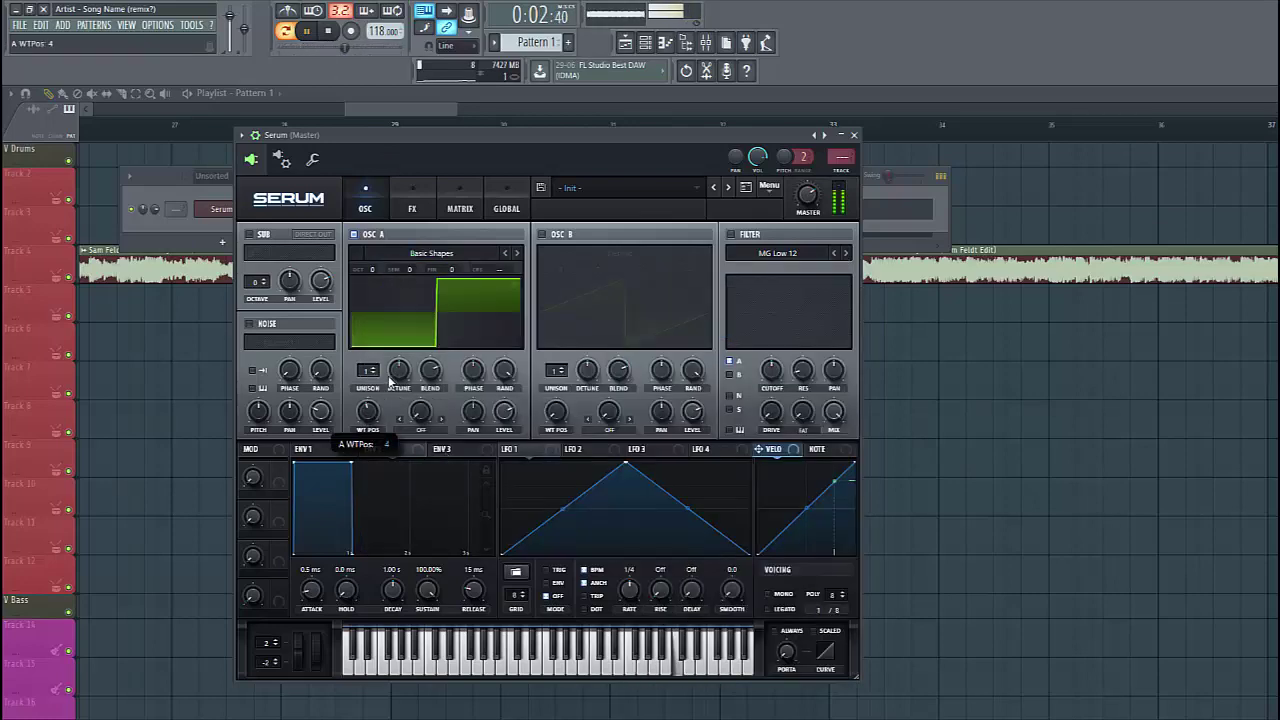
# - Turn on the filter and oscillator B, load the Analog_BD_Sin wavetable into oscillator B and route it through the filter
pyautogui.click(733, 234)
pyautogui.click(541, 234)
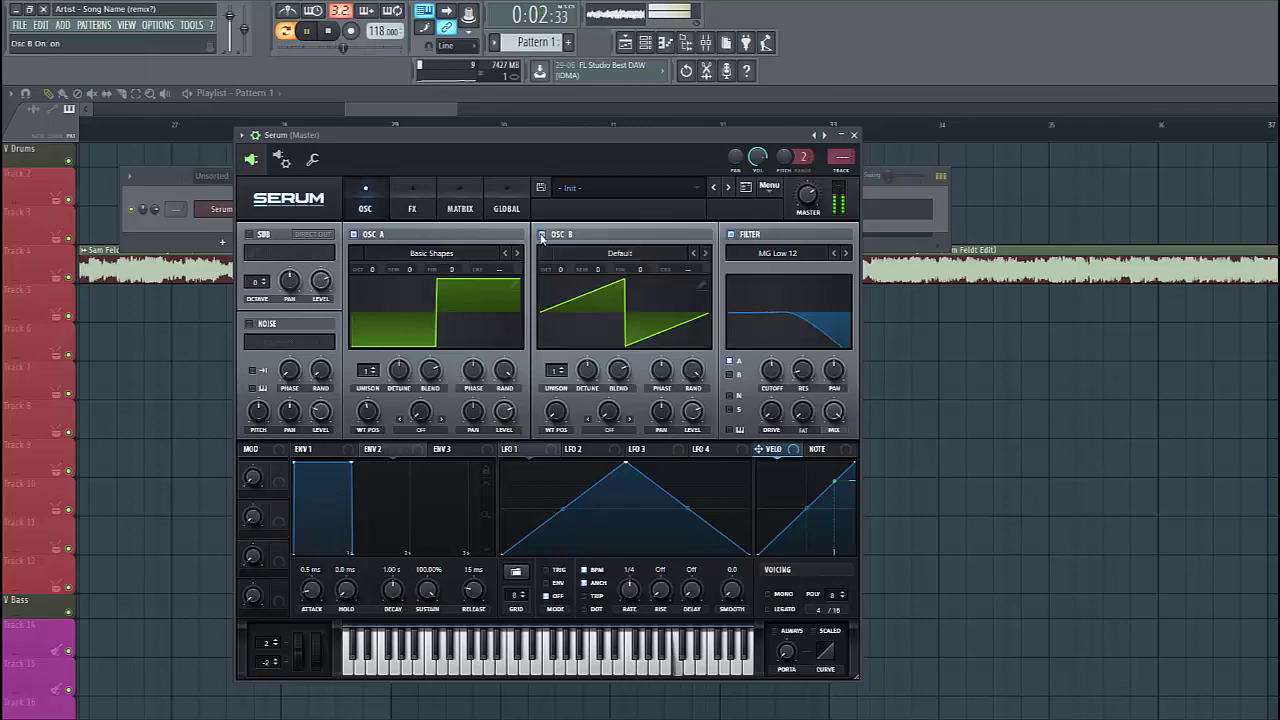
pyautogui.click(620, 253)
pyautogui.moveTo(700, 269)
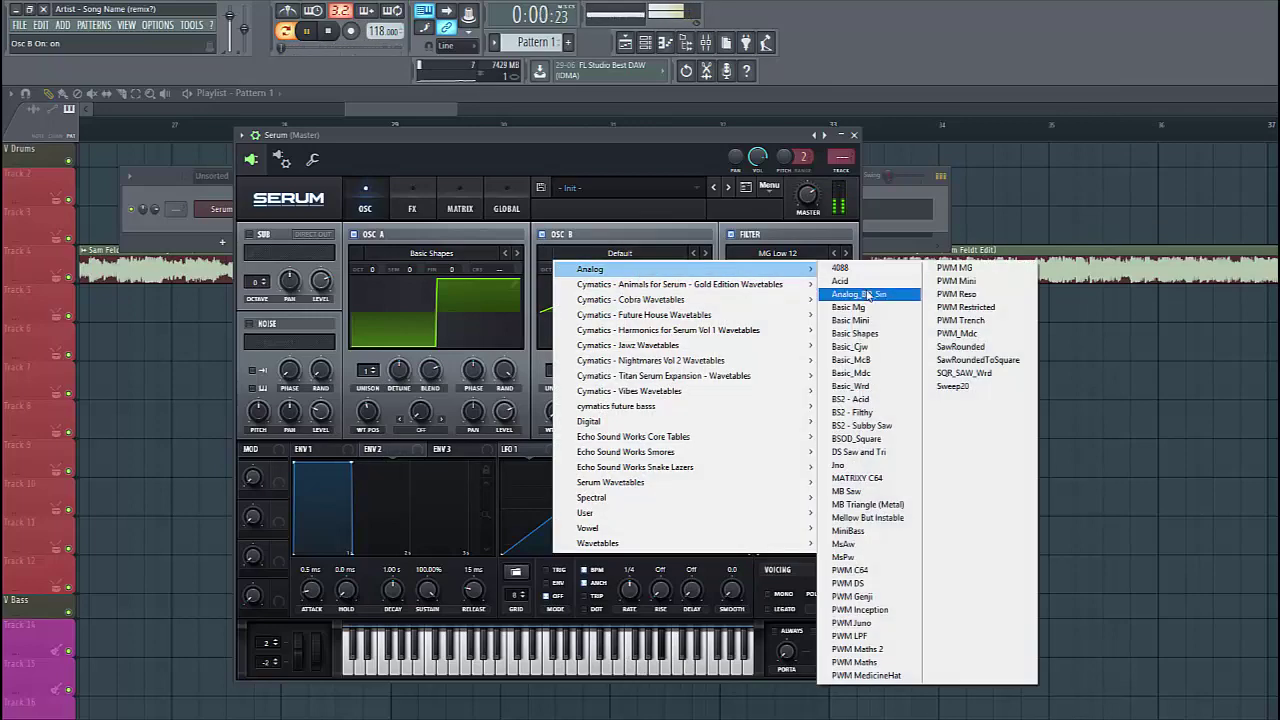
pyautogui.click(858, 294)
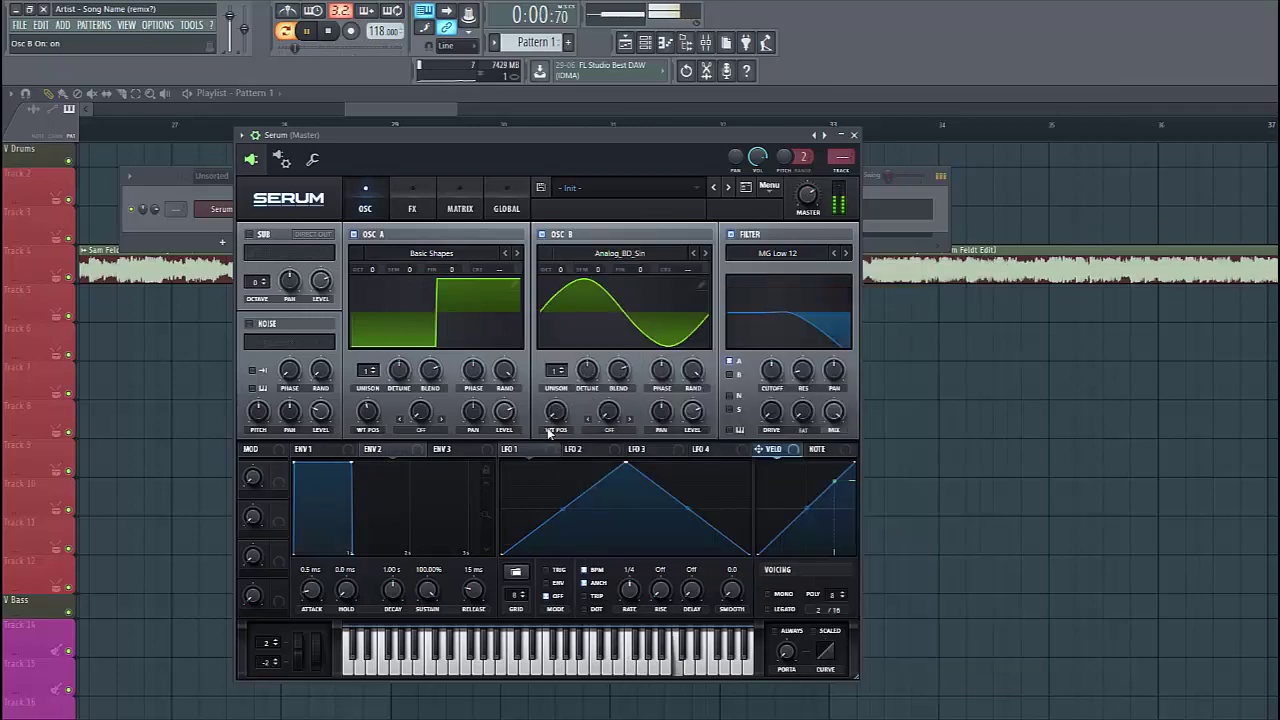
pyautogui.click(729, 374)
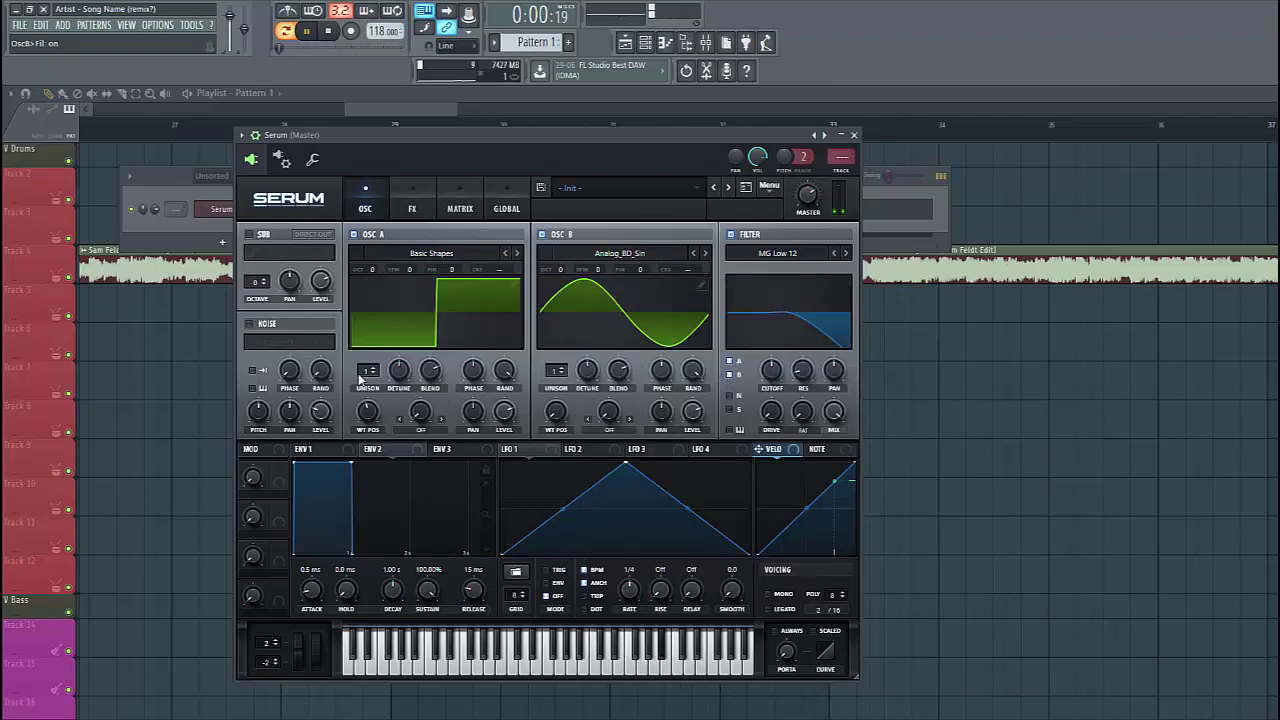
# - Set oscillator A to 6 unison voices with less detune, and the voicing to mono legato with always-on 20 ms portamento
pyautogui.moveTo(368, 371); pyautogui.dragTo(377, 415)
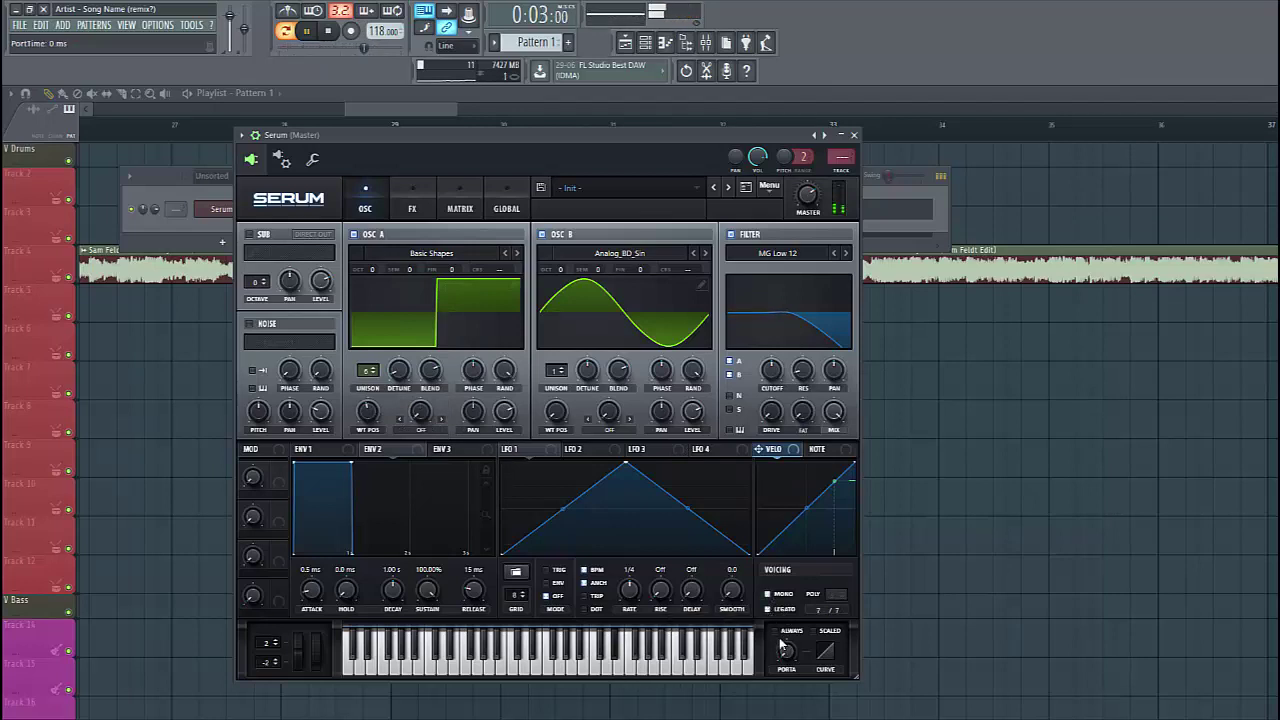
pyautogui.moveTo(781, 636); pyautogui.dragTo(792, 605)
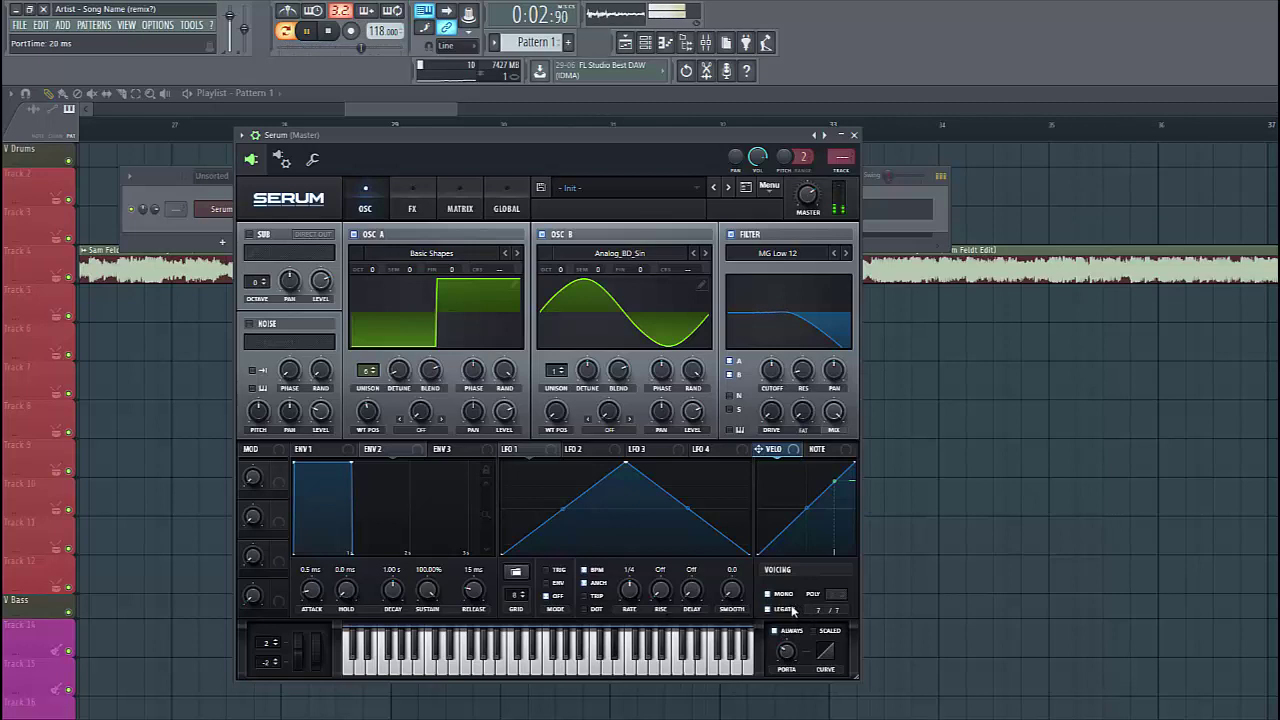
# - Change the filter type to Band 12, lower its cutoff and drive, and set the filter variation amount to 21%
pyautogui.click(778, 253)
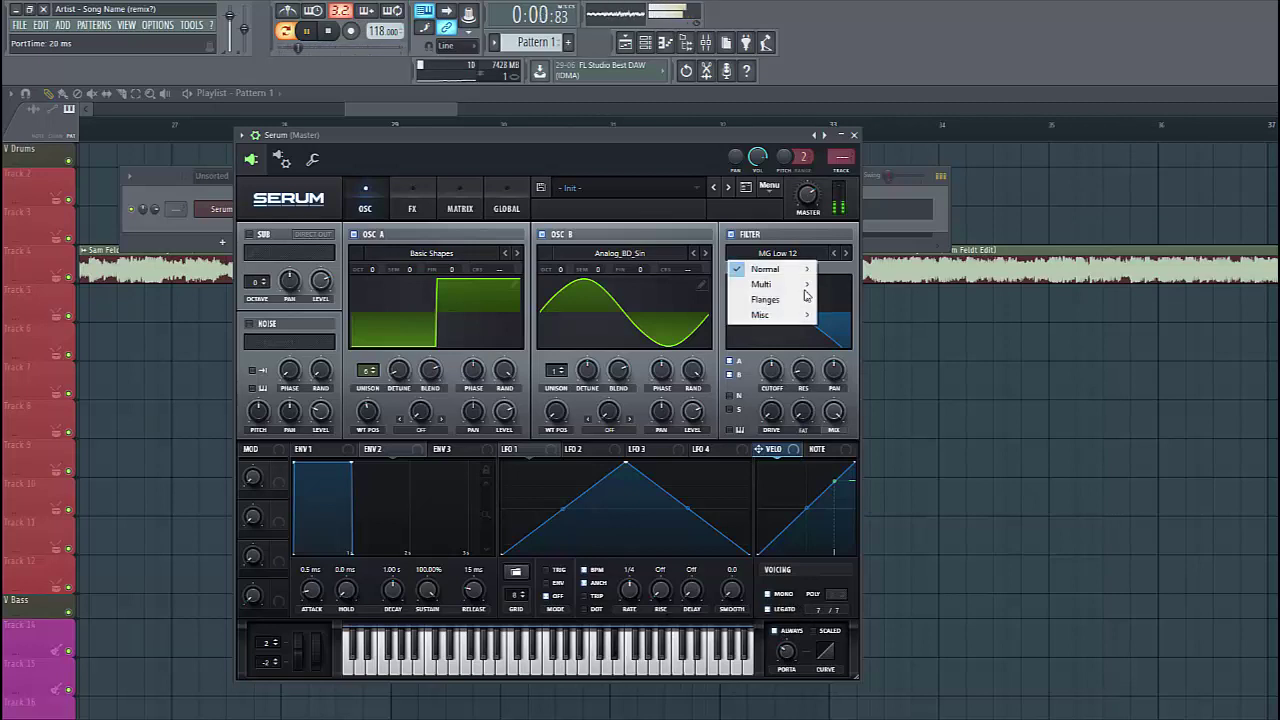
pyautogui.moveTo(778, 268)
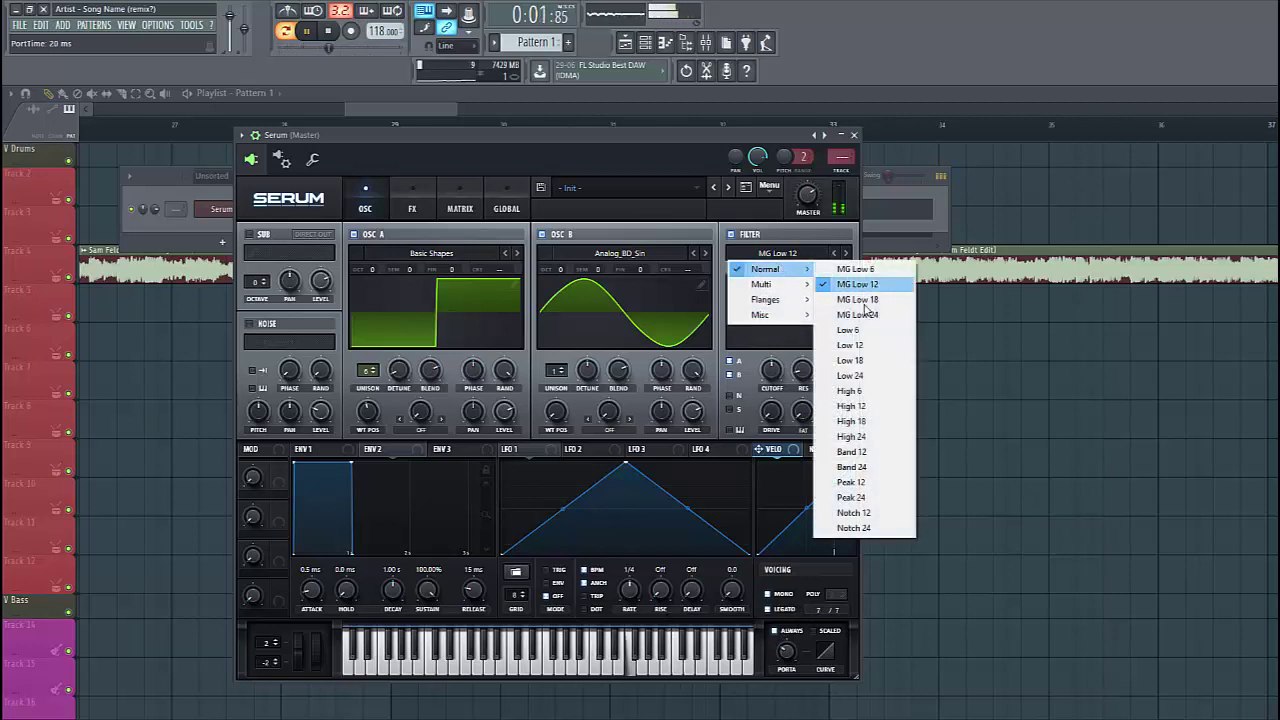
pyautogui.click(860, 452)
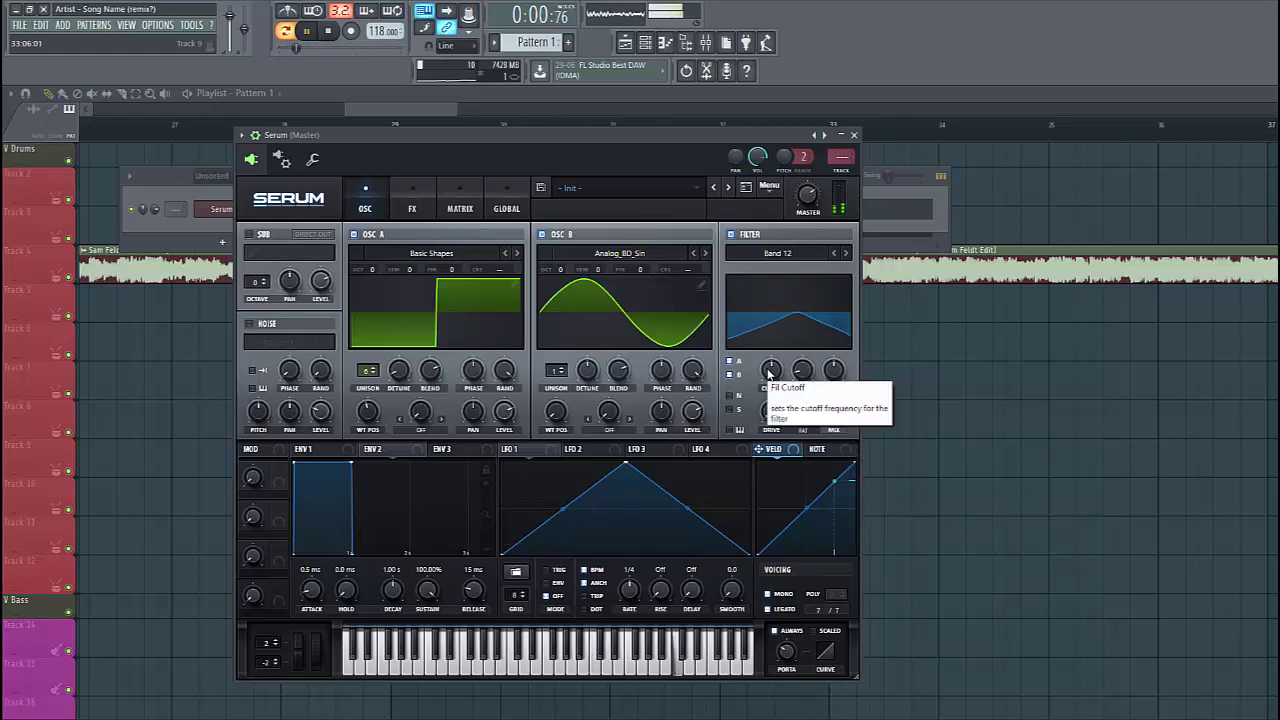
pyautogui.moveTo(769, 372); pyautogui.dragTo(805, 383)
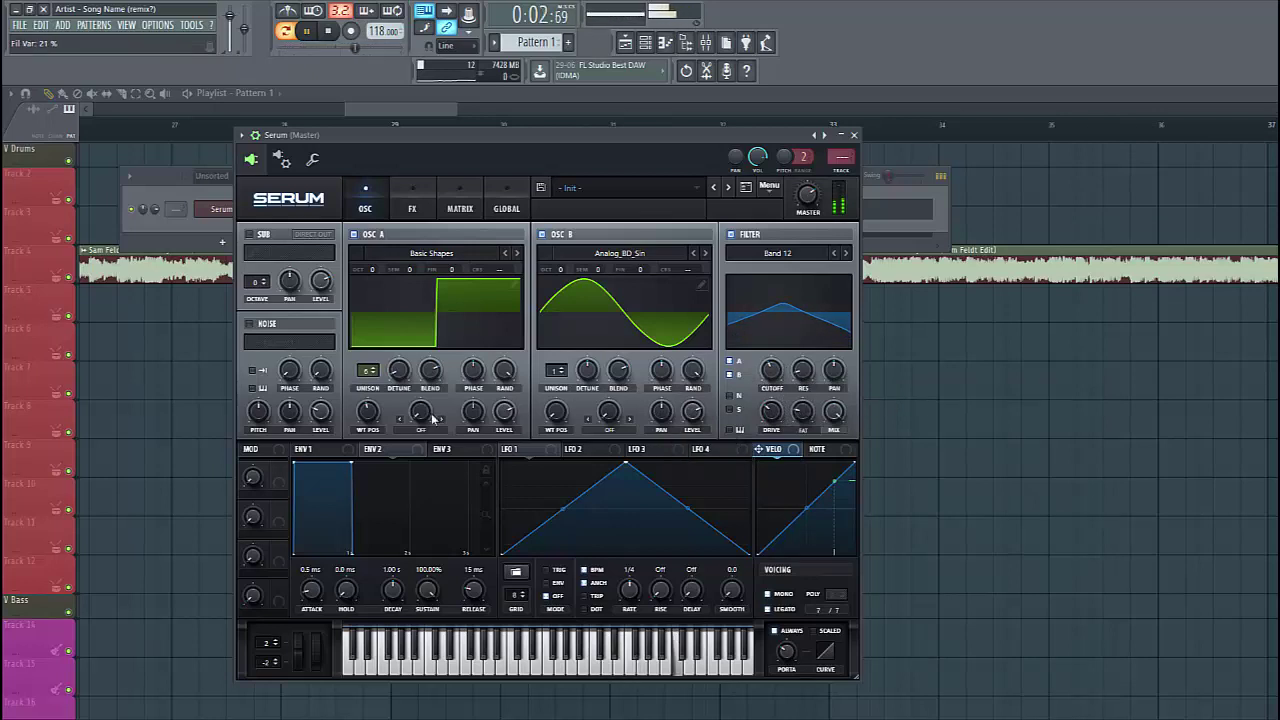
# - Modulate the filter cutoff with envelope 2, setting its decay to about 836 ms and its sustain to 12.53%
pyautogui.moveTo(367, 449); pyautogui.dragTo(756, 368)
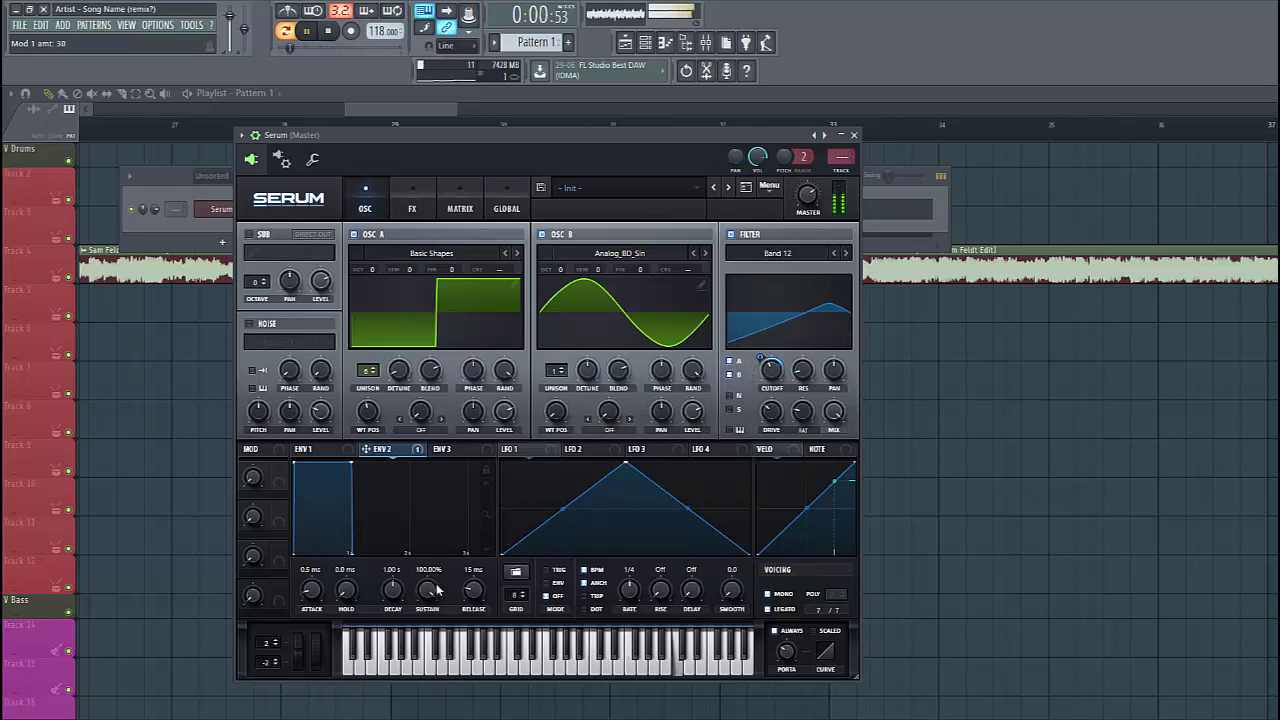
pyautogui.moveTo(436, 589); pyautogui.dragTo(366, 700)
pyautogui.moveTo(392, 586); pyautogui.dragTo(390, 592)
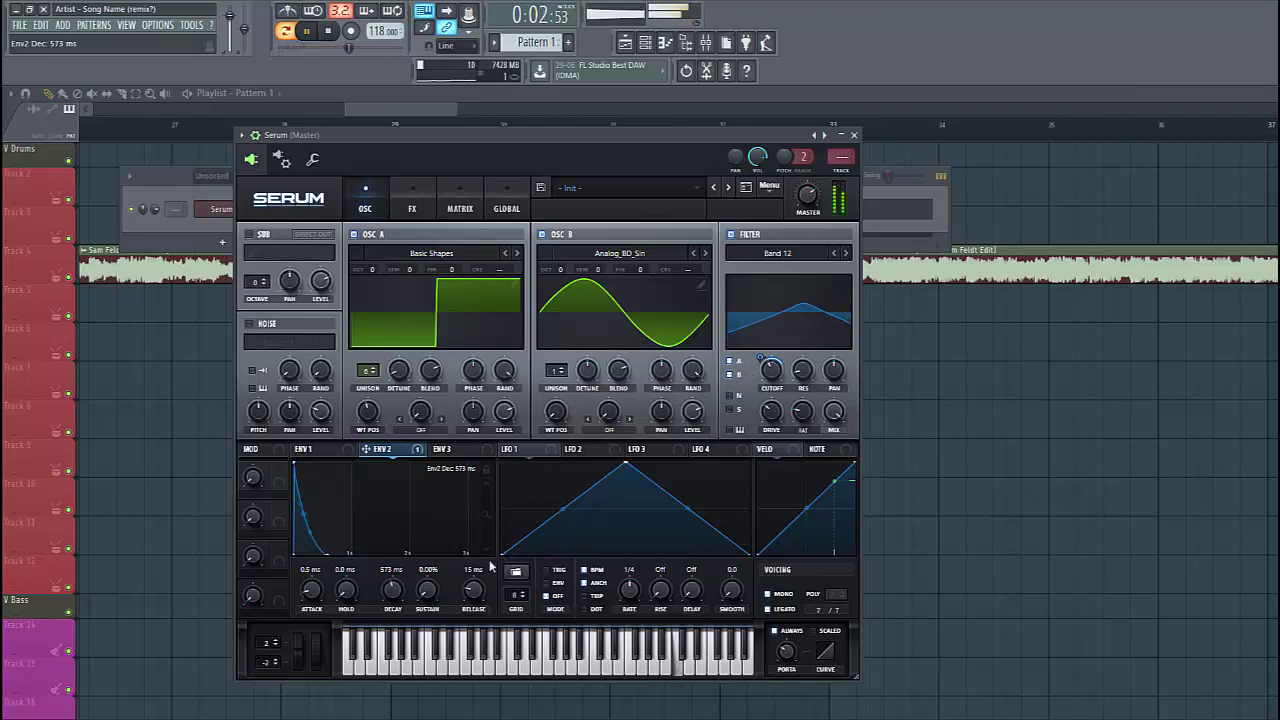
pyautogui.moveTo(393, 593); pyautogui.dragTo(426, 583)
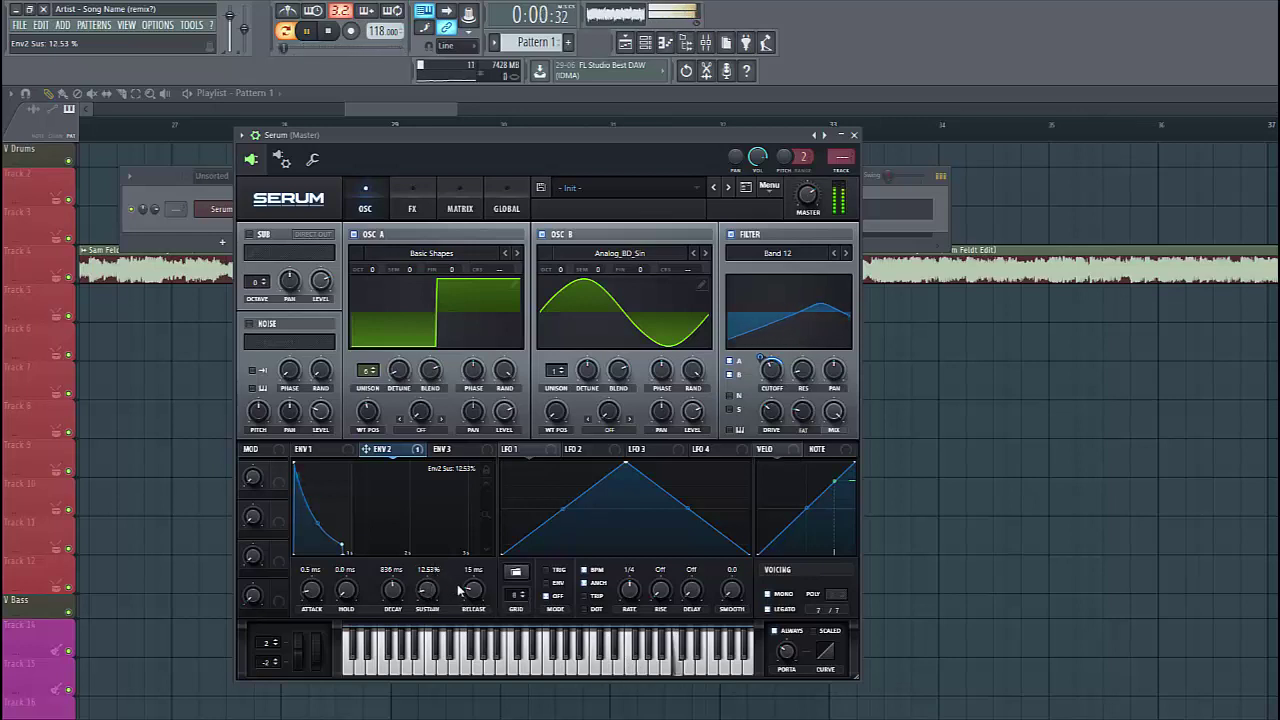
# - Turn on the noise oscillator and load the Sonance sample Dropgun vox with one-shot and key tracking enabled
pyautogui.click(249, 324)
pyautogui.click(282, 342)
pyautogui.moveTo(352, 558)
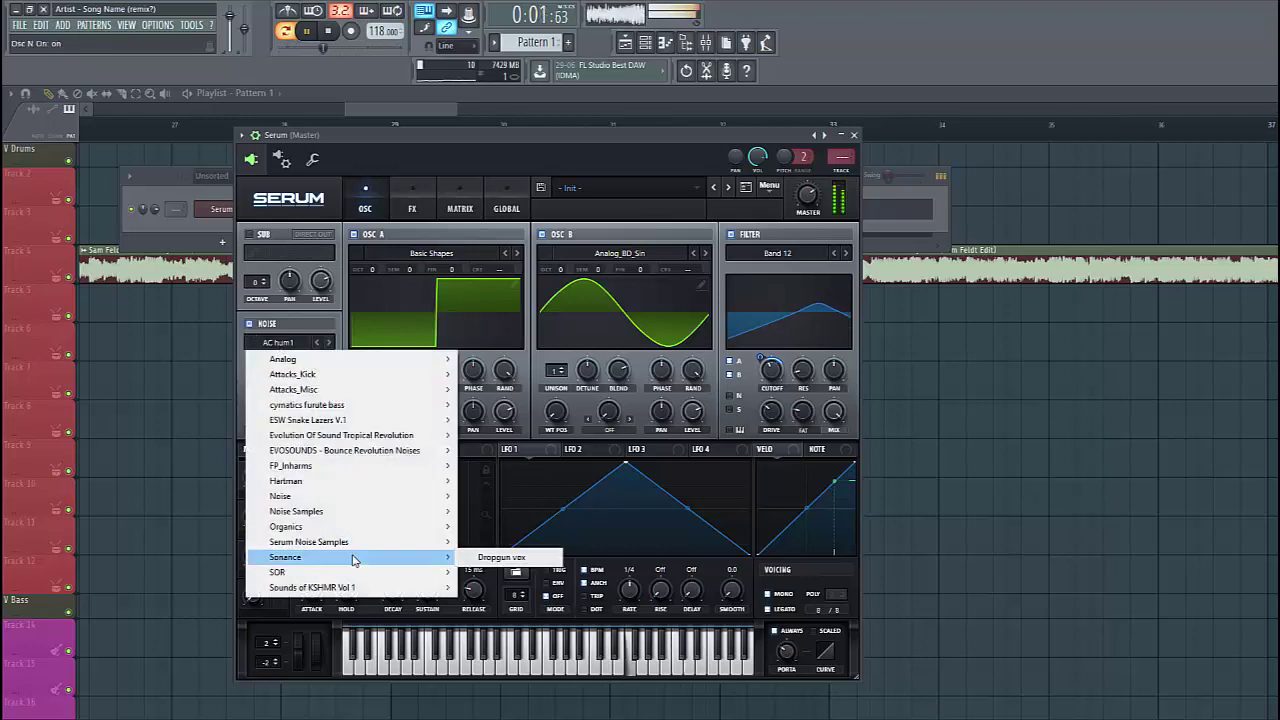
pyautogui.click(500, 557)
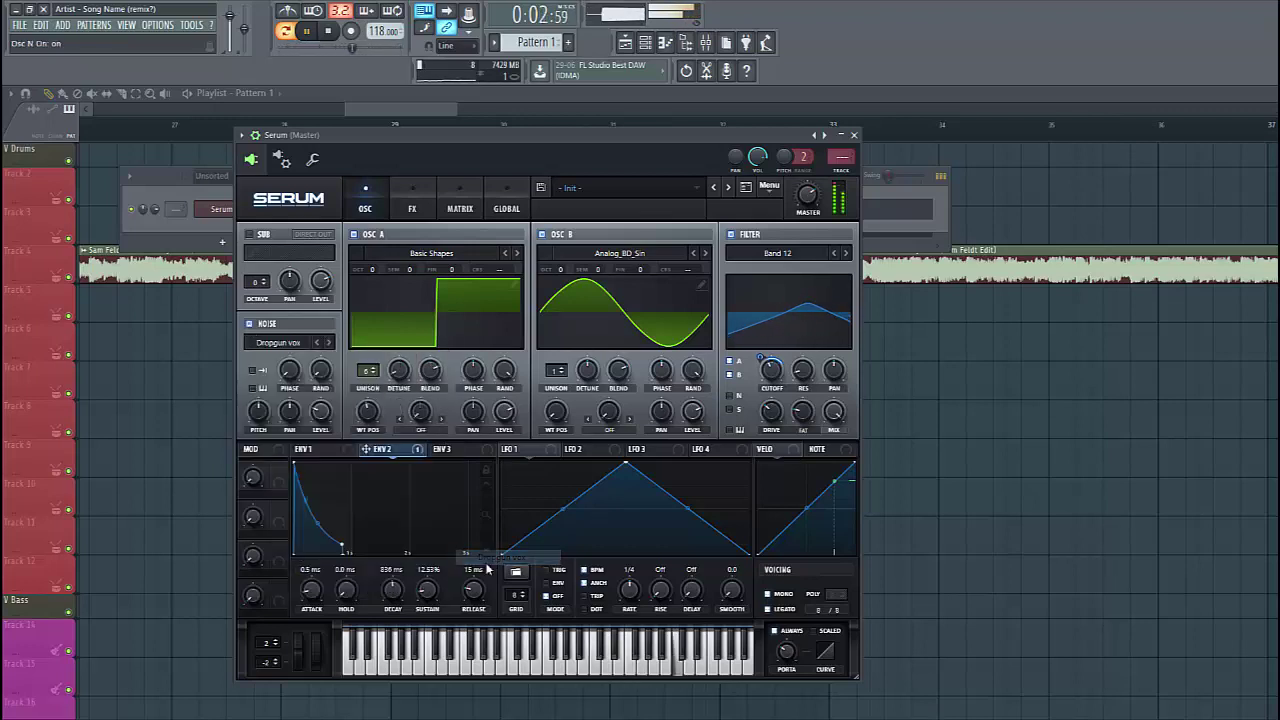
pyautogui.click(253, 386)
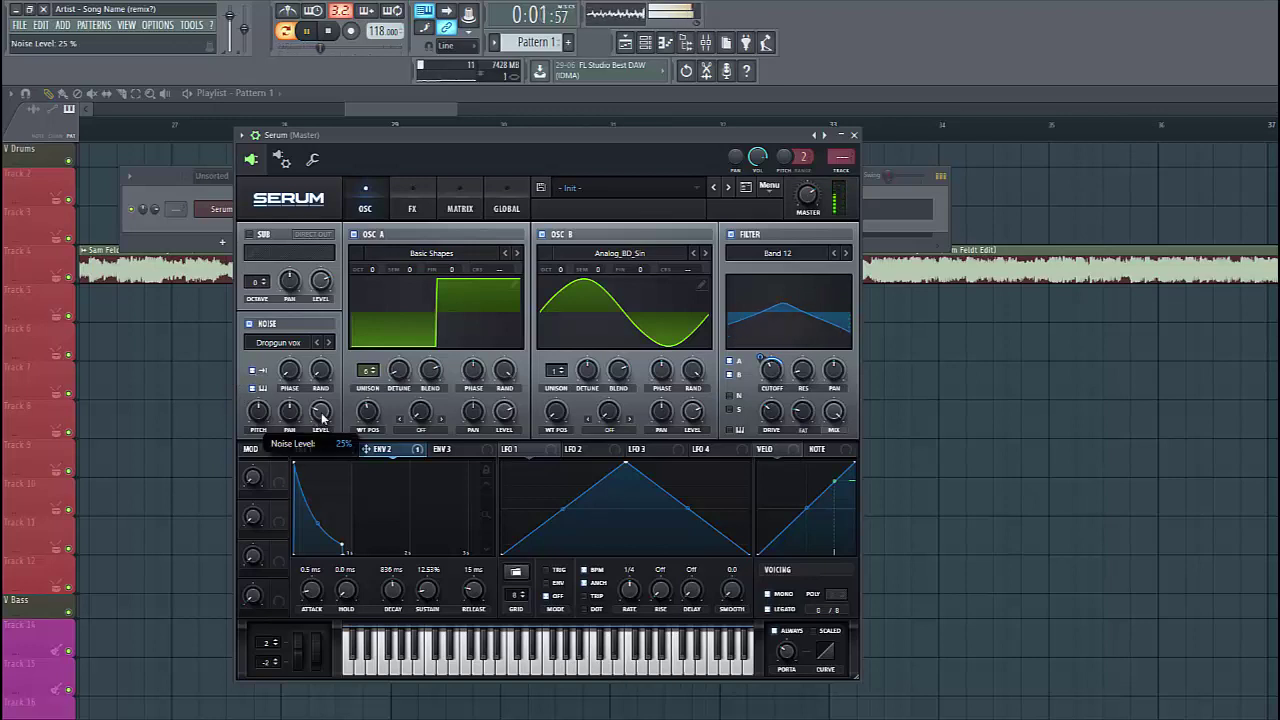
# - Mute oscillators A and B, raise the noise level to 66% and route the noise and sub oscillators through the filter
pyautogui.click(354, 234)
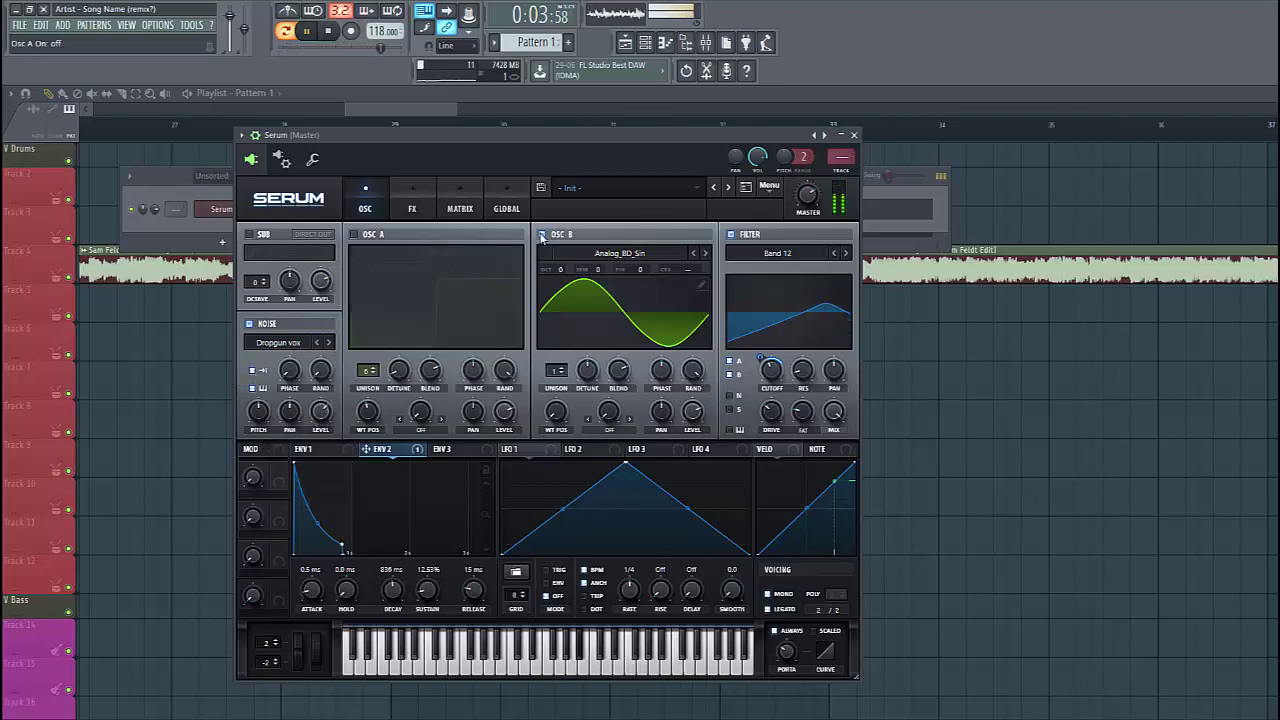
pyautogui.click(541, 235)
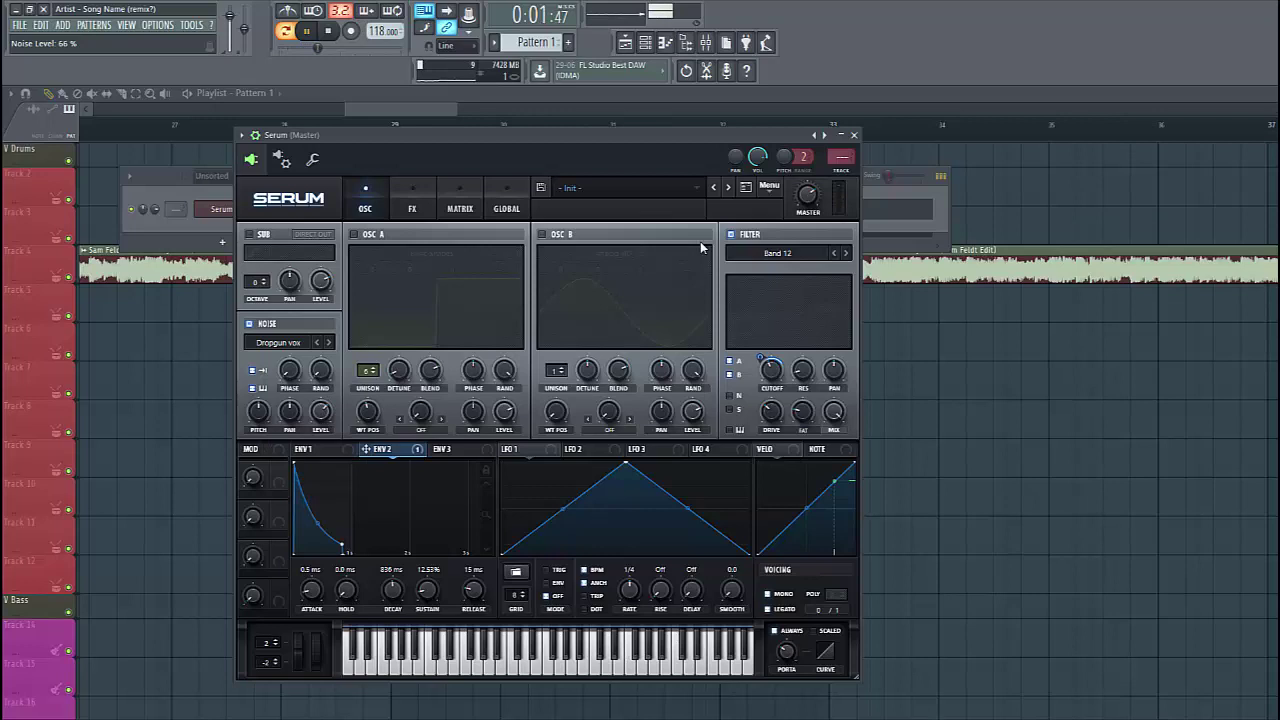
pyautogui.click(731, 234)
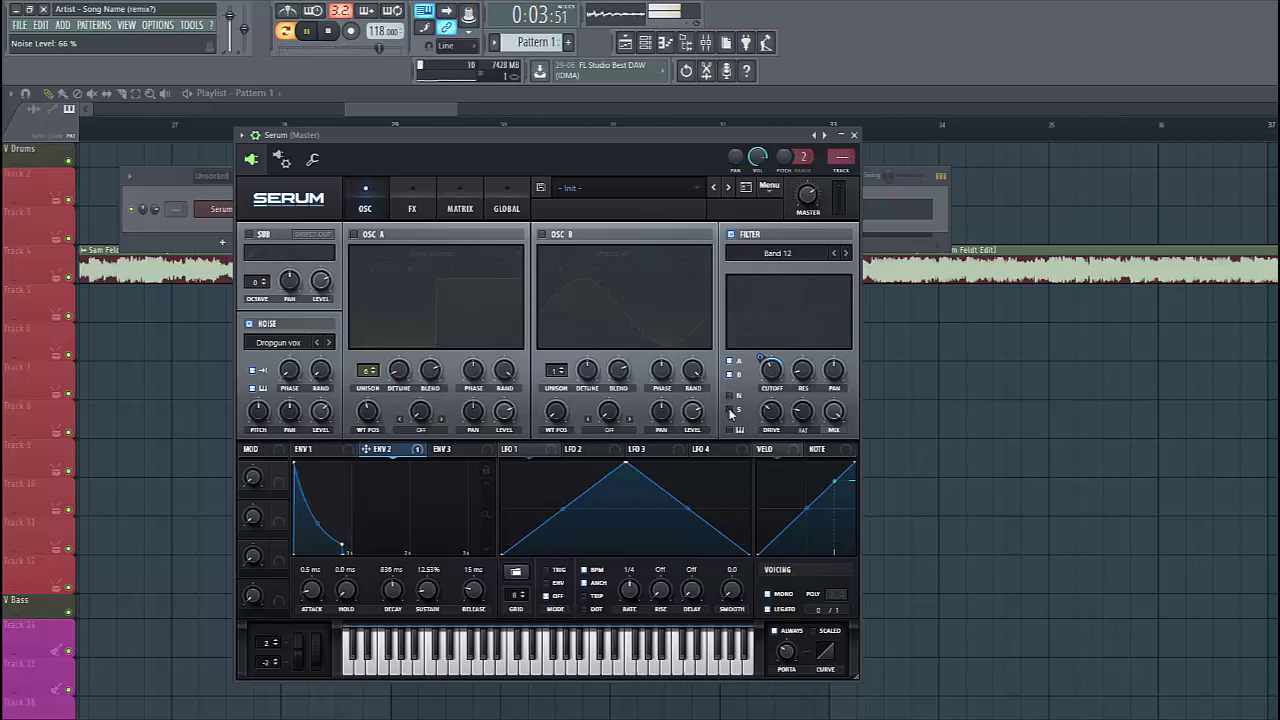
pyautogui.click(729, 396)
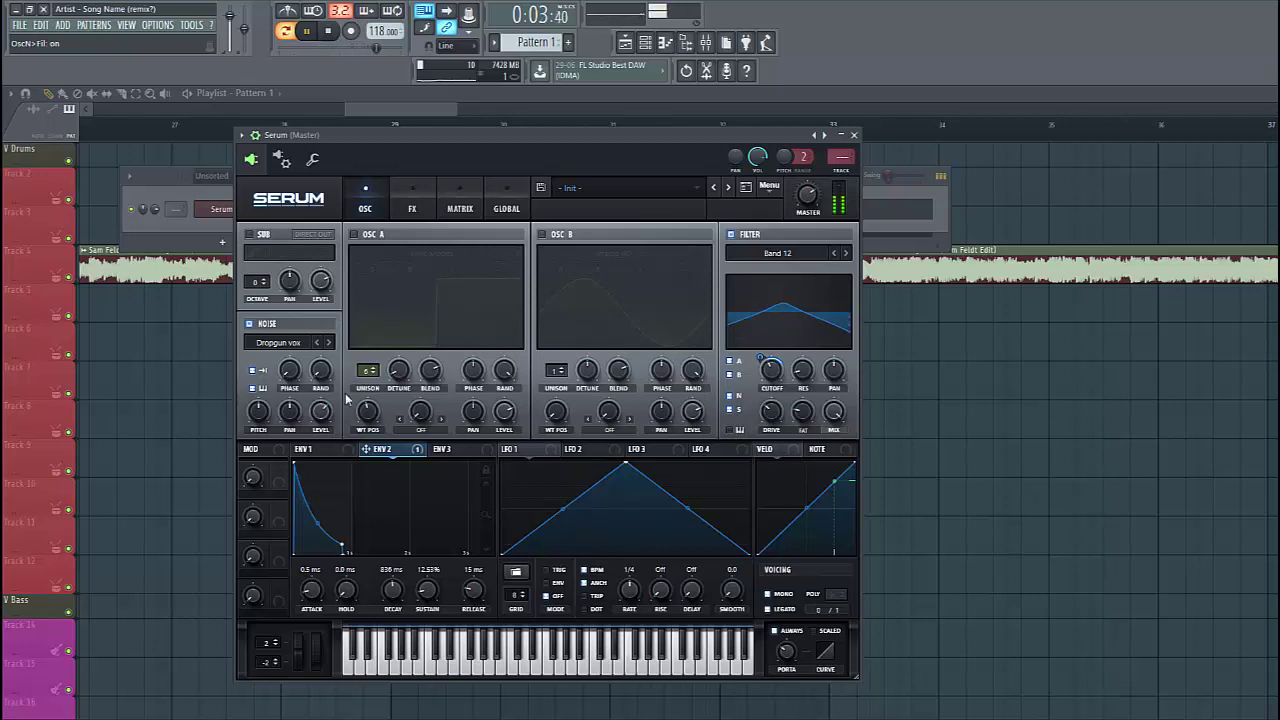
# - Turn oscillators A and B back on and set oscillator B's level to 78%
pyautogui.click(353, 234)
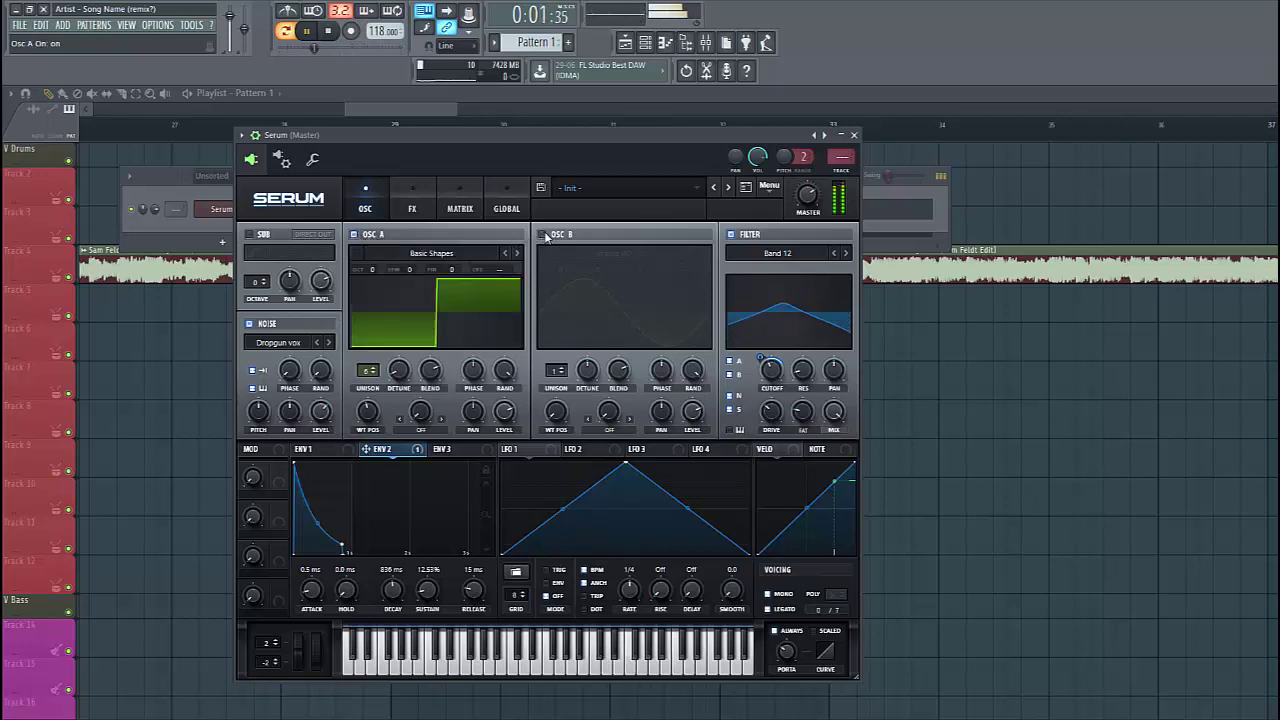
pyautogui.click(543, 235)
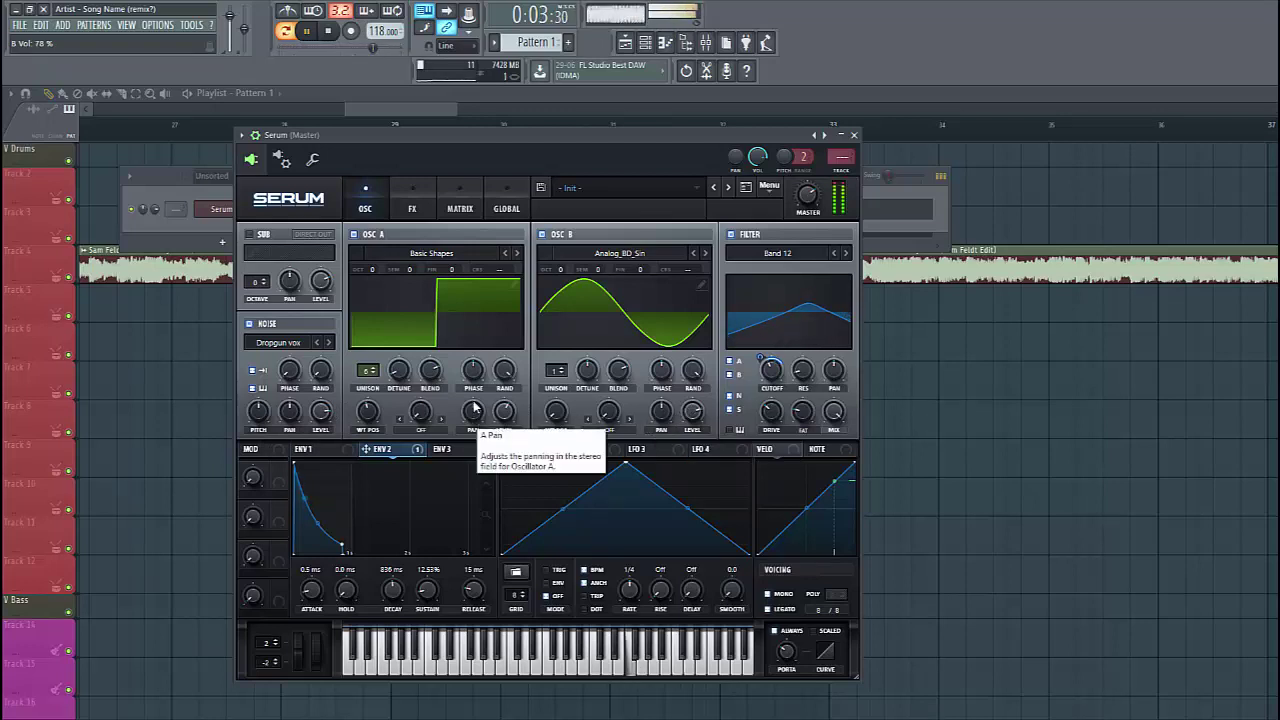
# - Enable the Hyper/Dimension effect and reduce its Hyper mix, Dimension size and Dimension mix
pyautogui.click(410, 208)
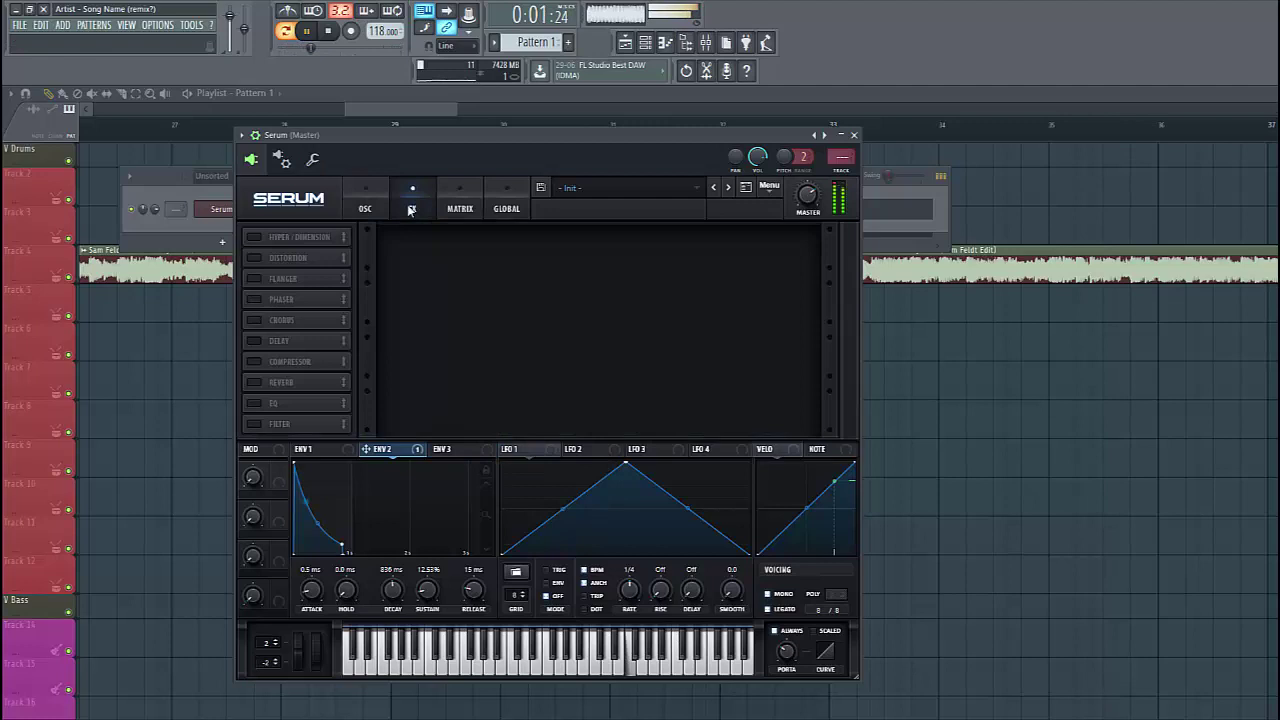
pyautogui.click(258, 237)
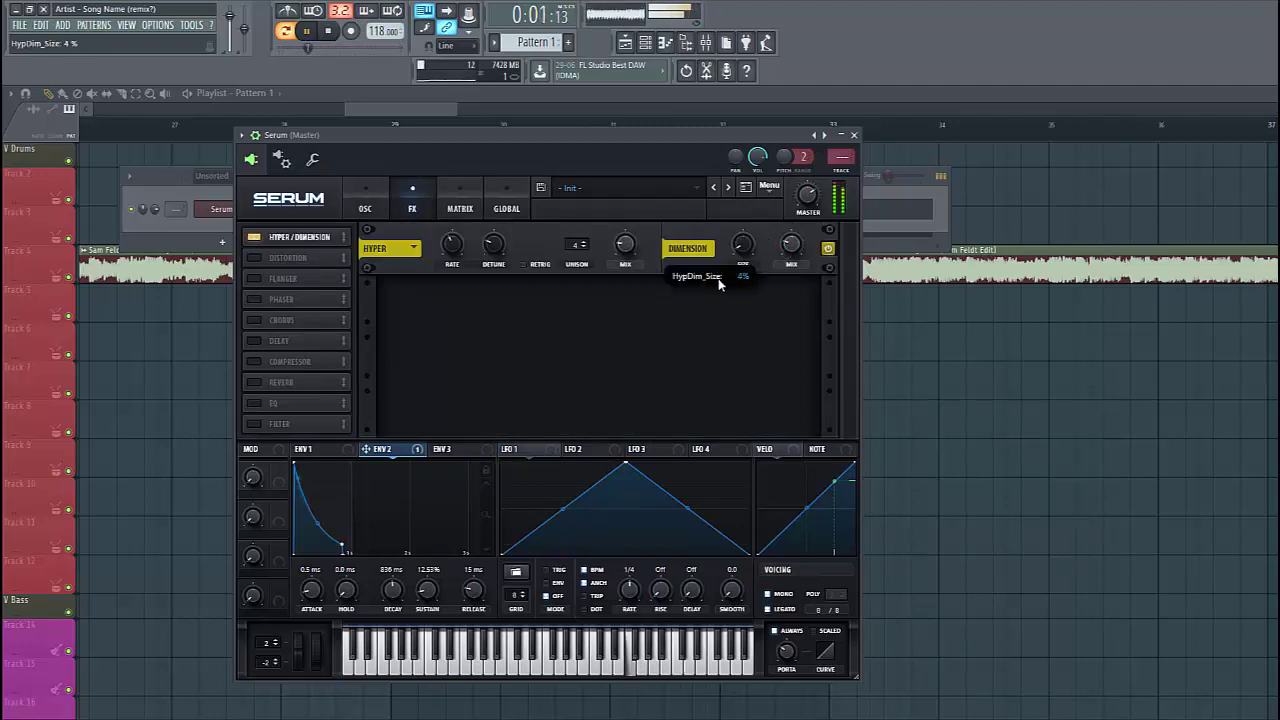
# - Enable the Chorus effect, increase both delays, set the feedback to 65% and lower the mix to 28%
pyautogui.click(255, 320)
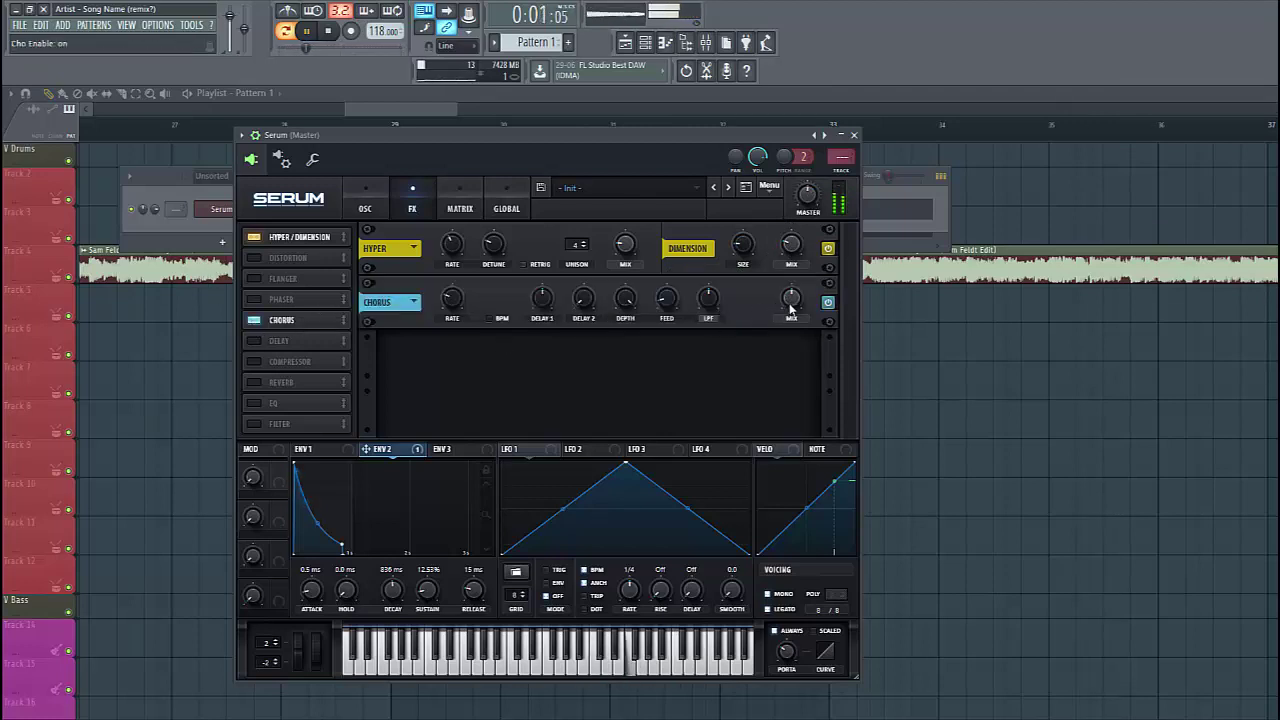
pyautogui.moveTo(583, 298); pyautogui.dragTo(613, 217)
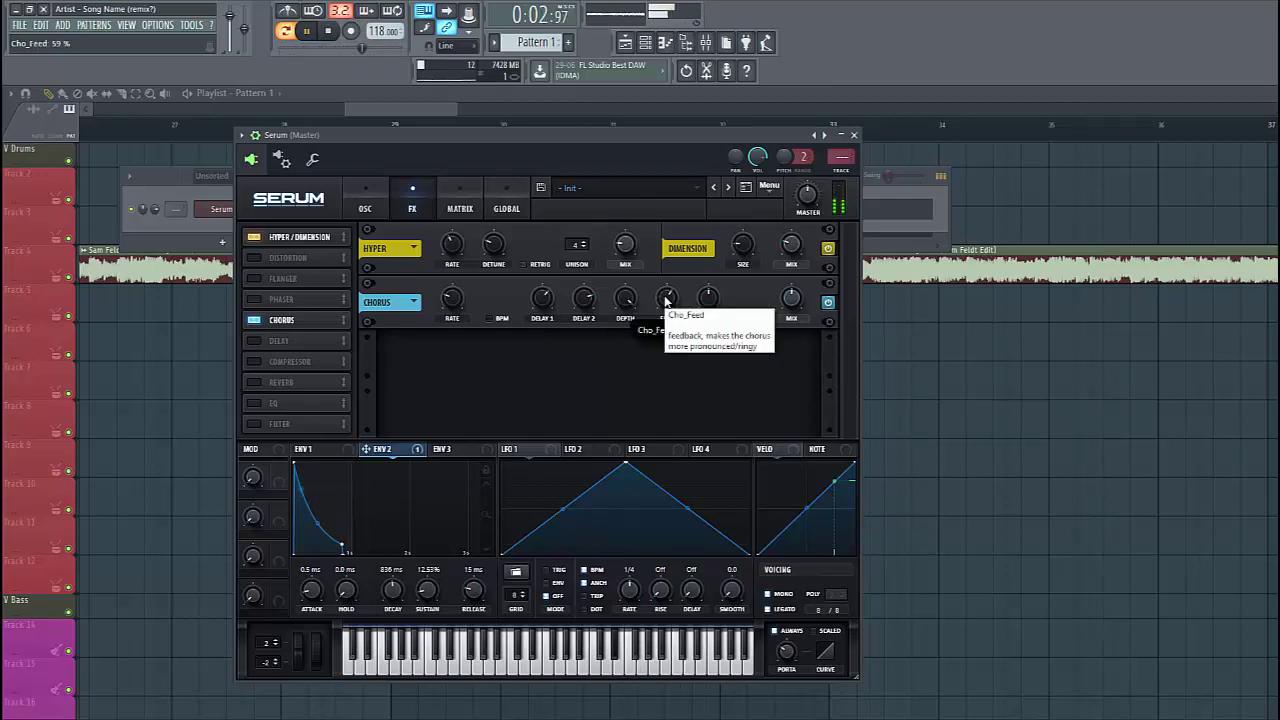
pyautogui.scroll(2, 667, 302)
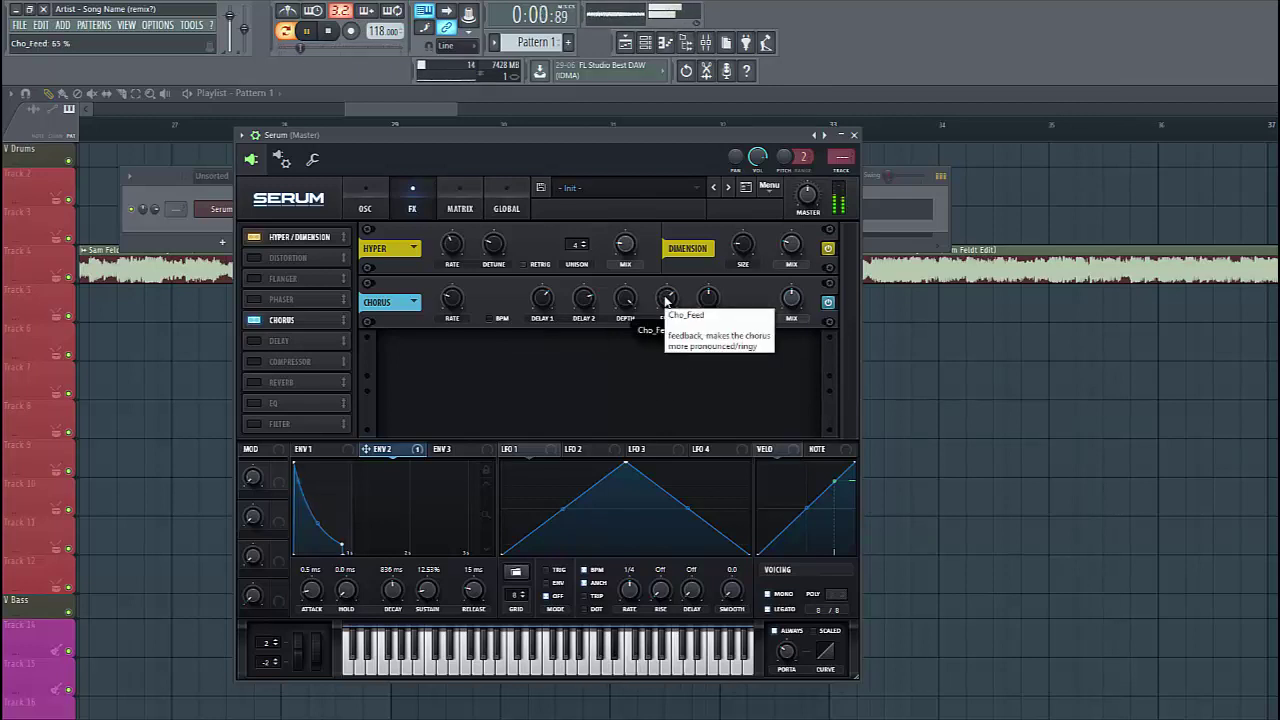
pyautogui.moveTo(791, 296); pyautogui.dragTo(790, 309)
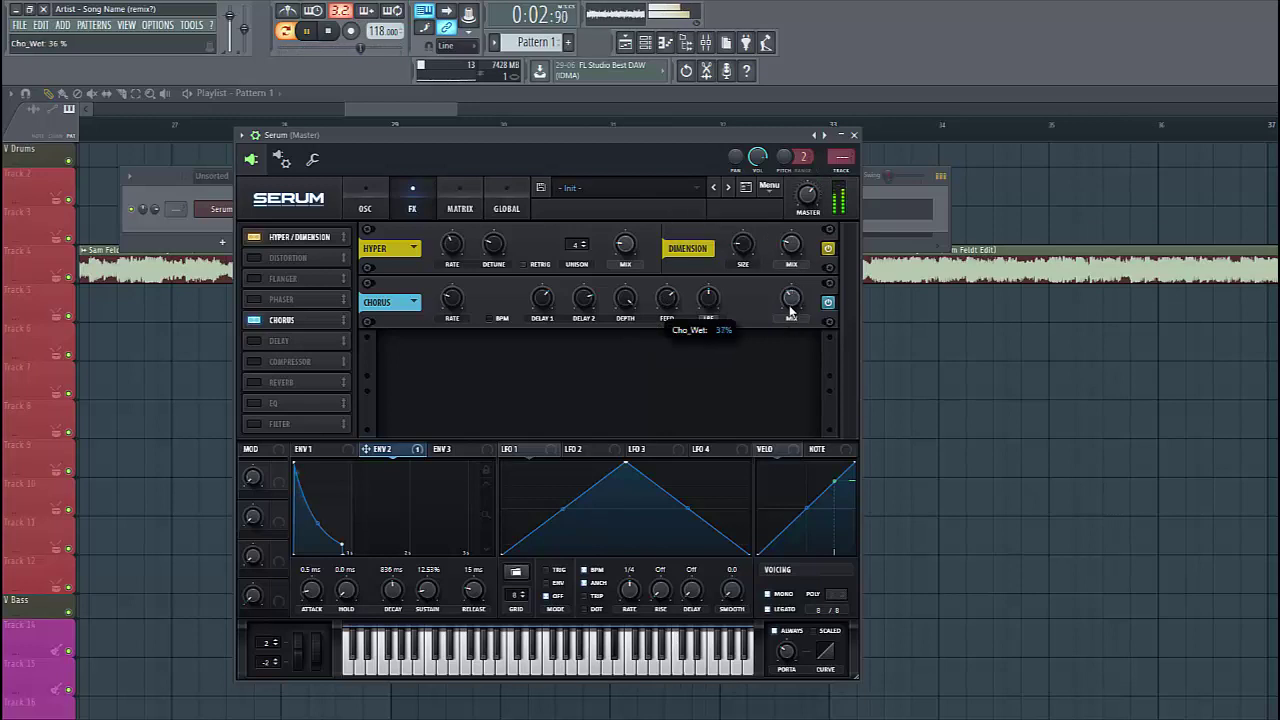
pyautogui.scroll(-1, 785, 319)
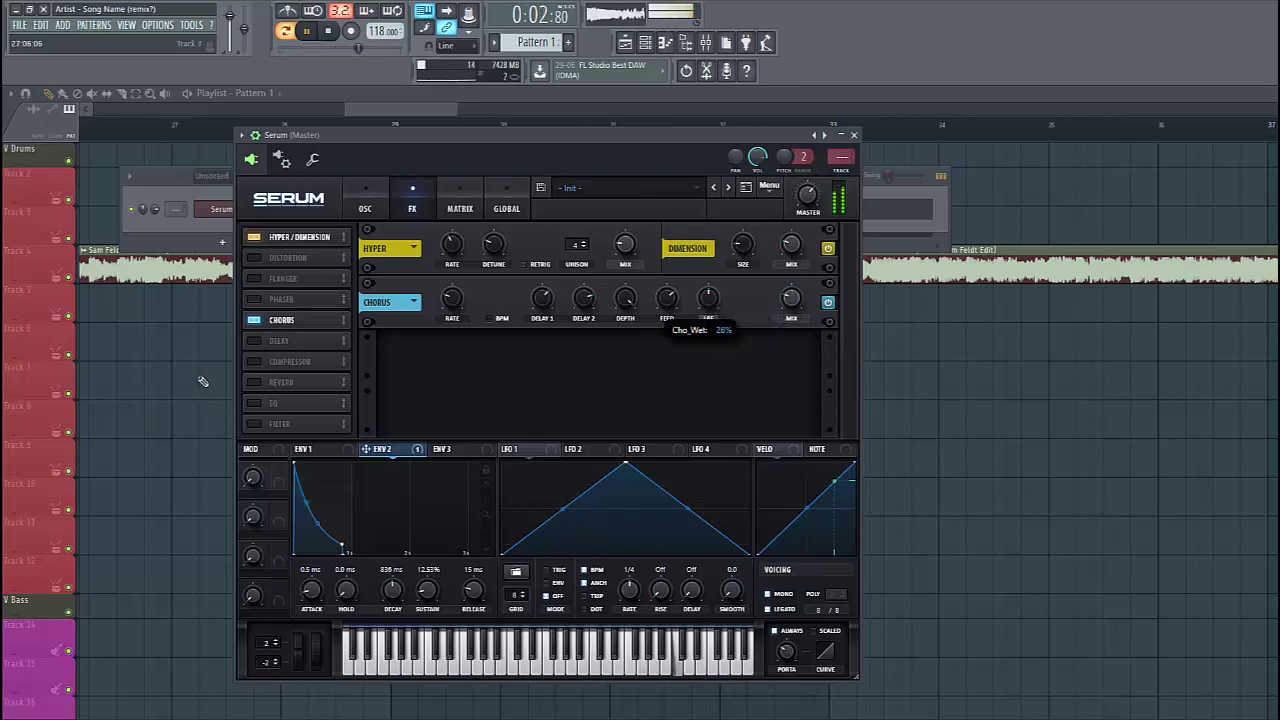
# - Enable the Compressor effect and move it ahead of the Chorus in the effects chain
pyautogui.click(283, 361)
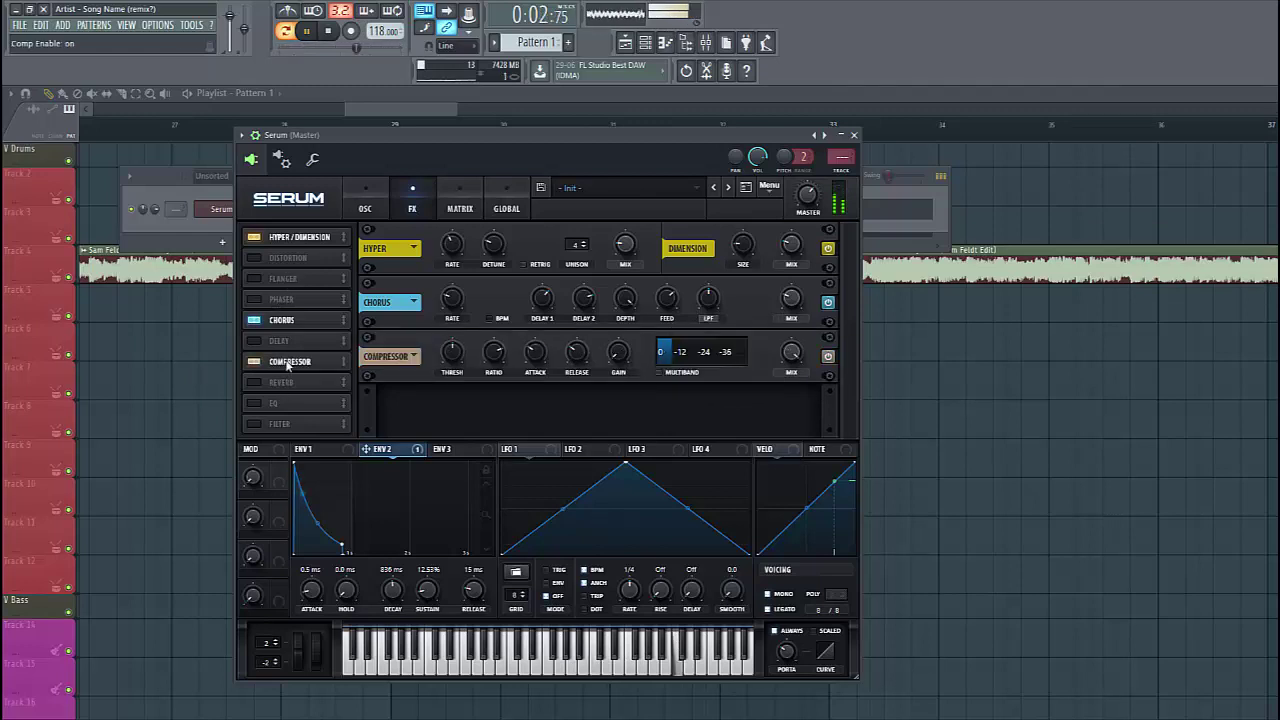
pyautogui.moveTo(285, 362); pyautogui.dragTo(312, 322)
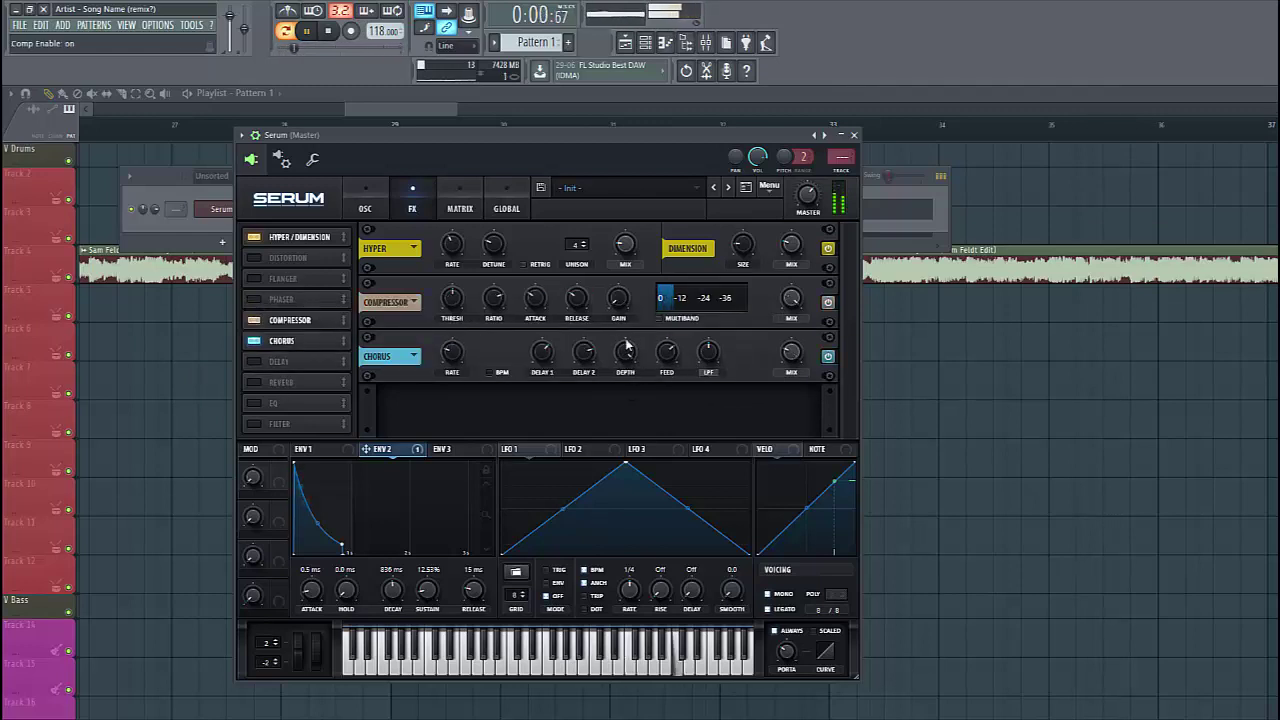
# - Turn on the Compressor's multiband mode and enable a ping-pong Delay with its filter width at 2.9 and right time at 1/8
pyautogui.click(658, 318)
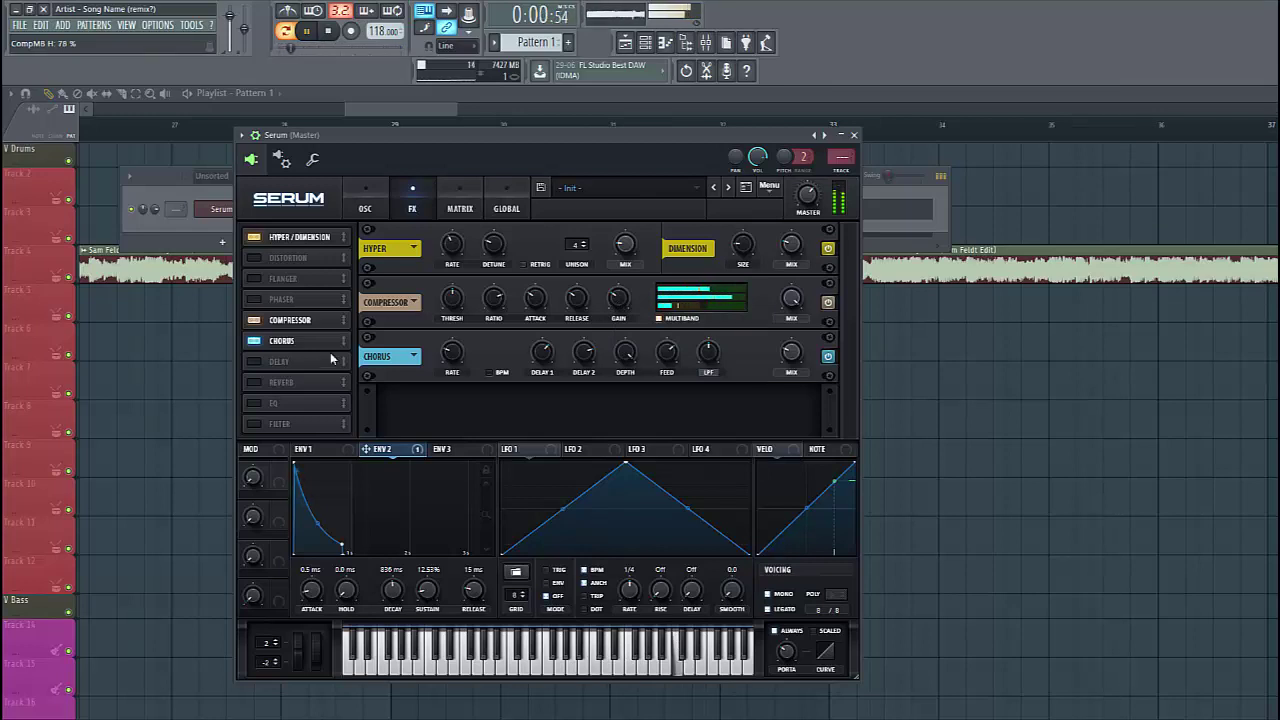
pyautogui.click(254, 362)
pyautogui.click(701, 413)
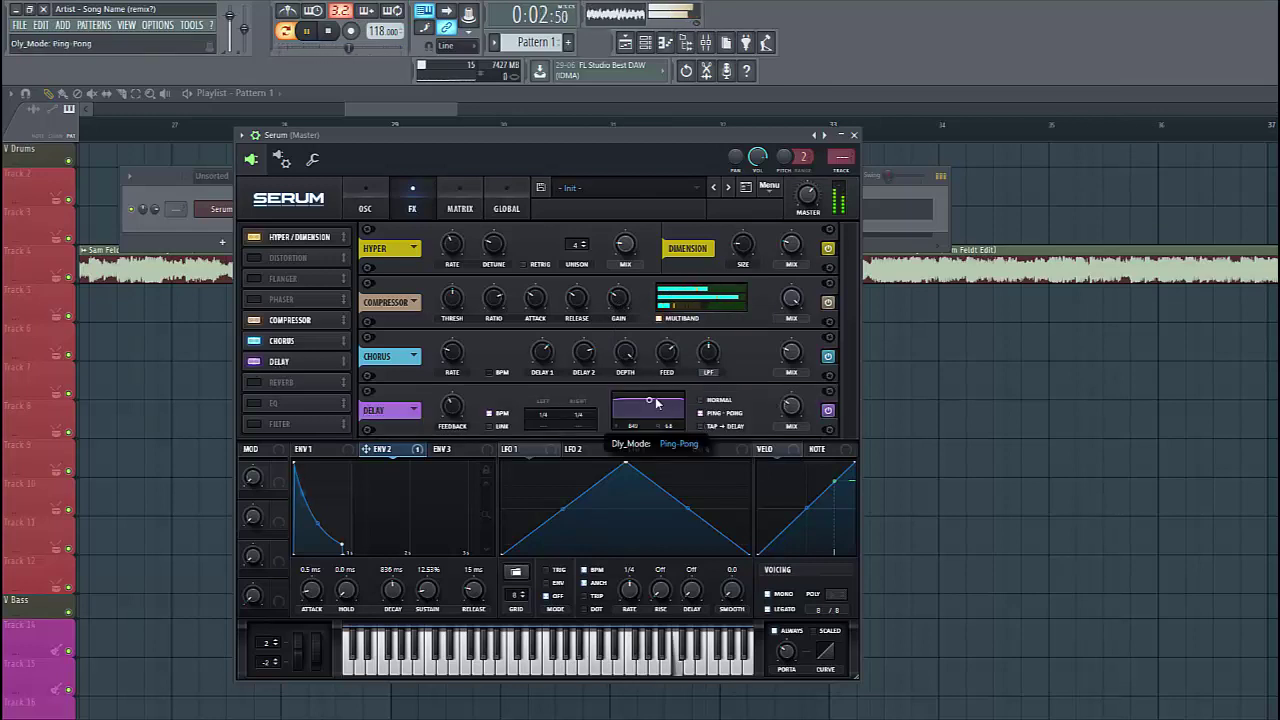
pyautogui.moveTo(650, 400); pyautogui.dragTo(666, 420)
pyautogui.moveTo(578, 416); pyautogui.dragTo(584, 431)
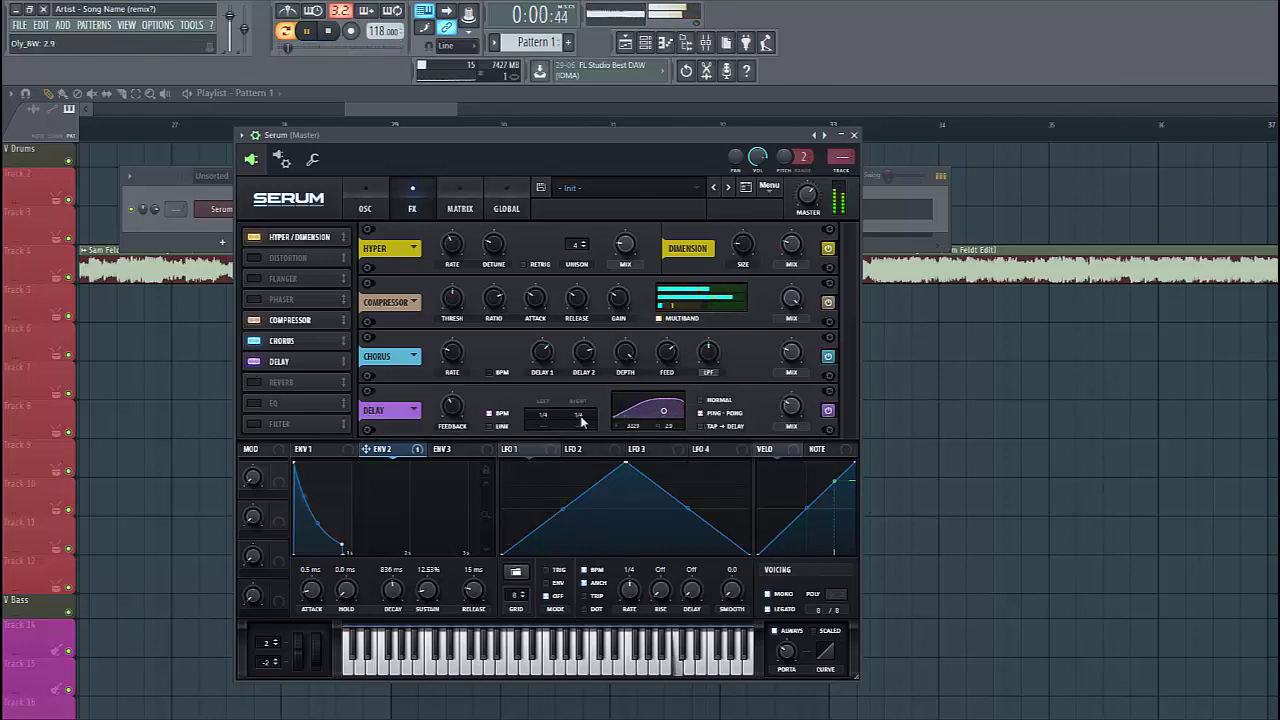
# - Enable the Reverb effect, set its low cut to 30% and lower its mix to 22%
pyautogui.click(256, 382)
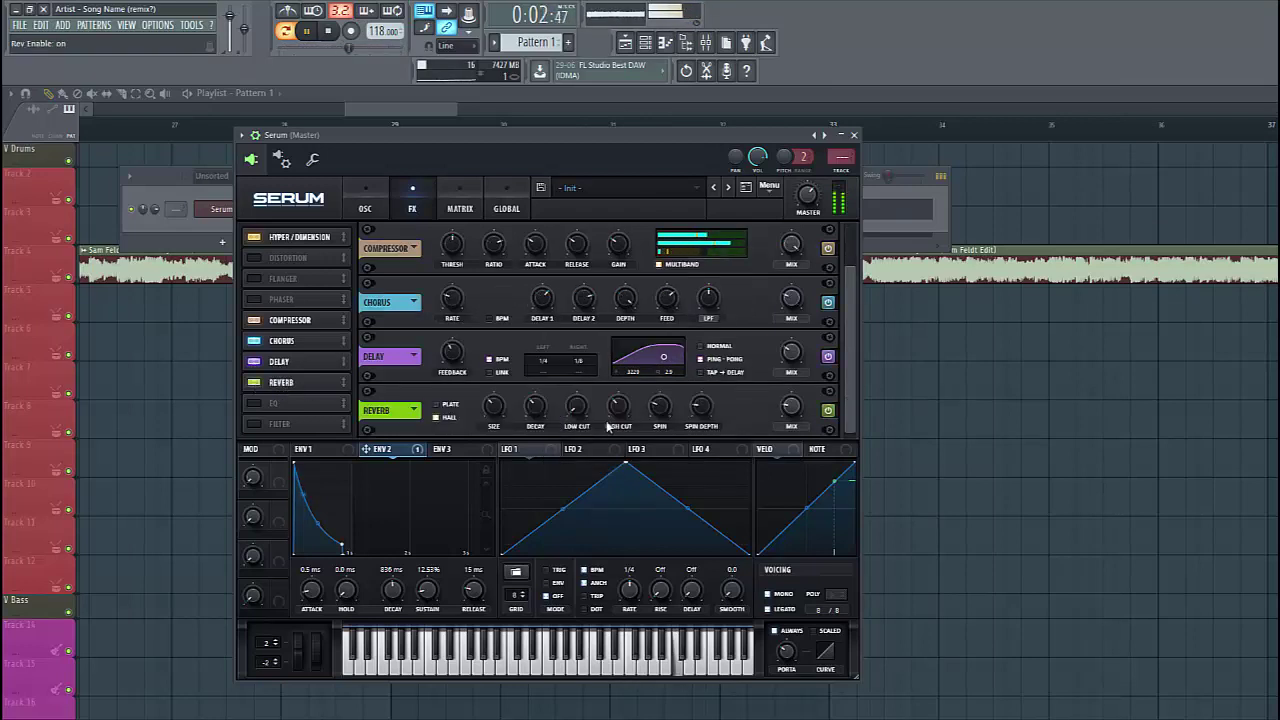
pyautogui.moveTo(577, 405); pyautogui.dragTo(576, 418)
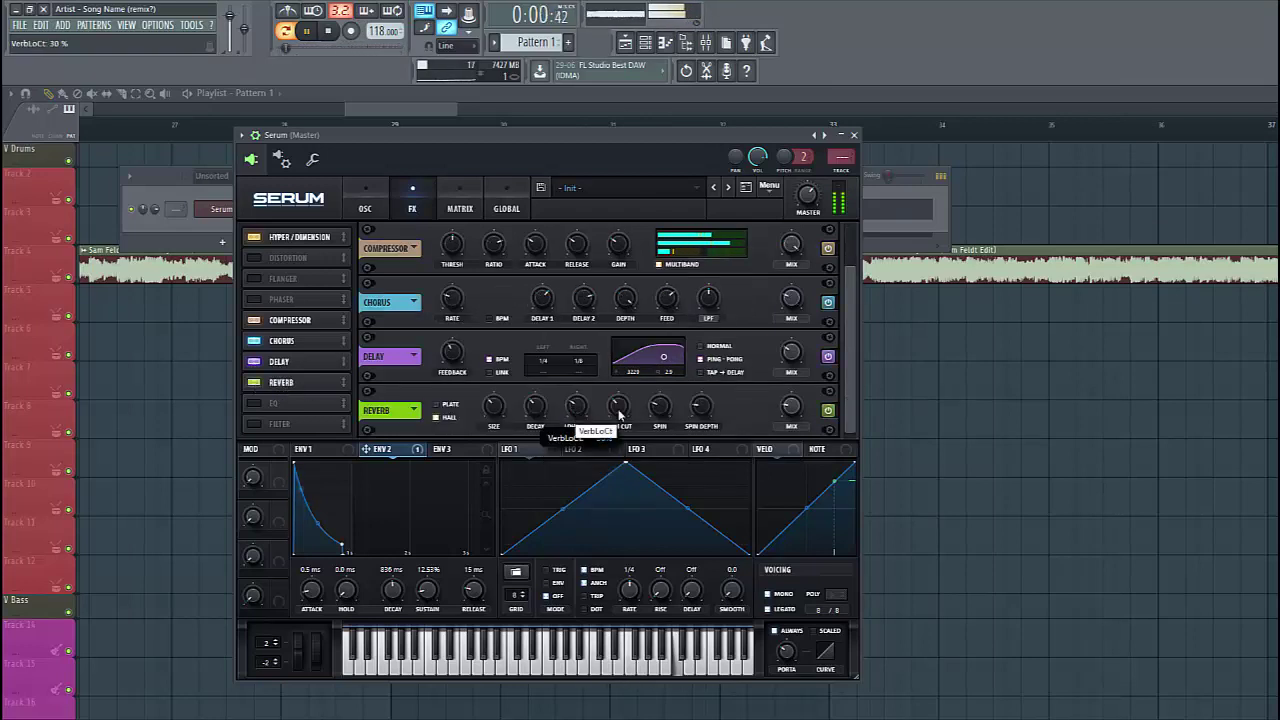
pyautogui.moveTo(791, 405)
pyautogui.mouseDown()
pyautogui.moveTo(804, 374)
pyautogui.moveTo(783, 400)
pyautogui.mouseUp()
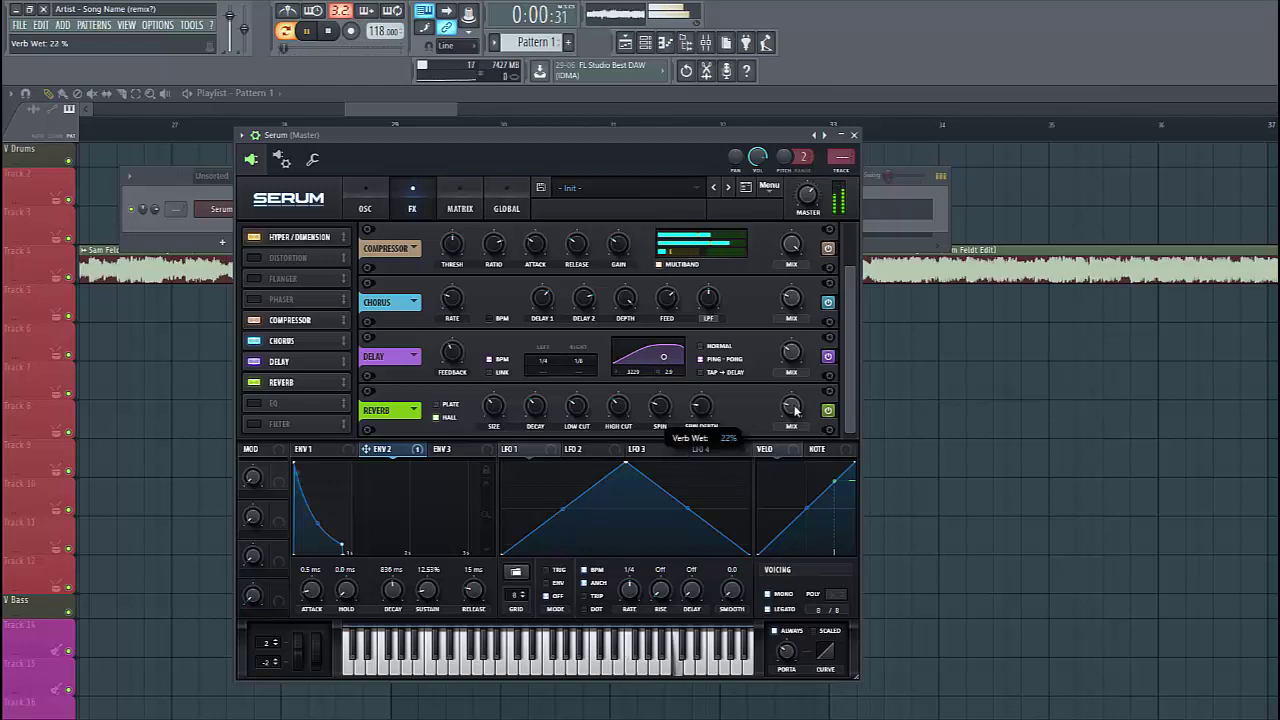
# - Enable the Filter effect, choose the MG Low 24 type and lower its cutoff to 238 Hz
pyautogui.click(254, 424)
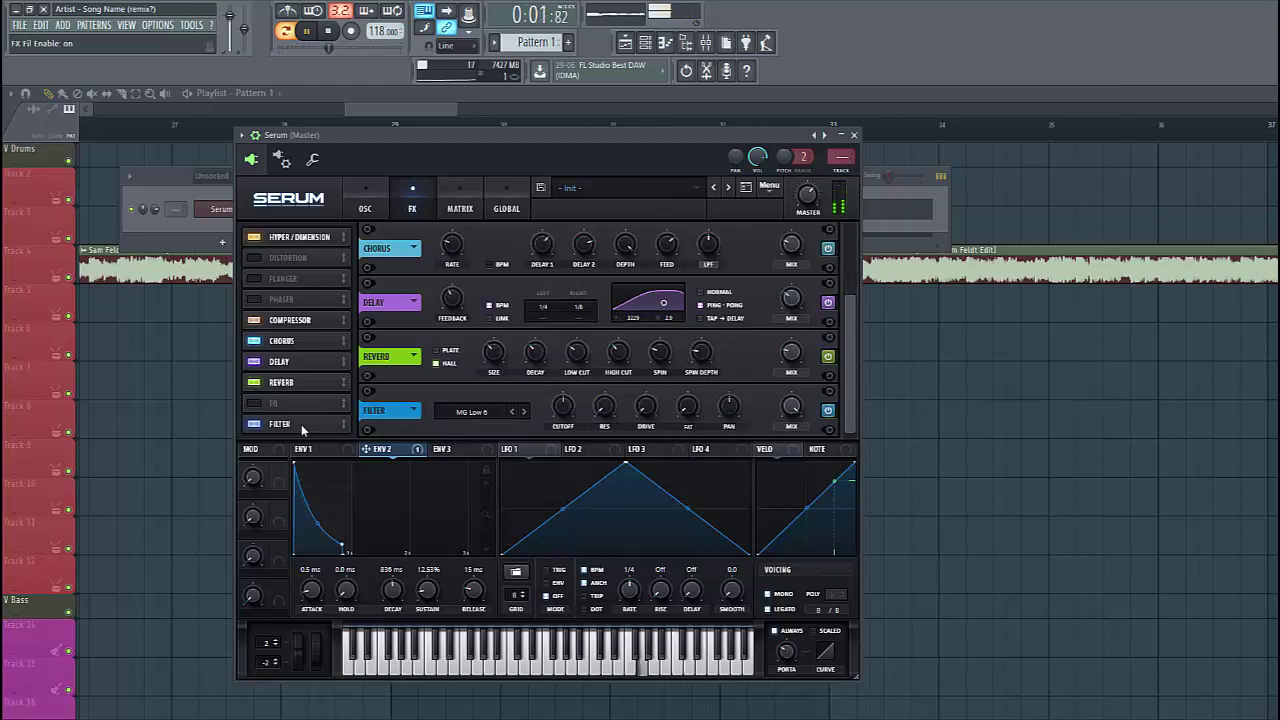
pyautogui.click(524, 411)
pyautogui.click(524, 411)
pyautogui.click(524, 411)
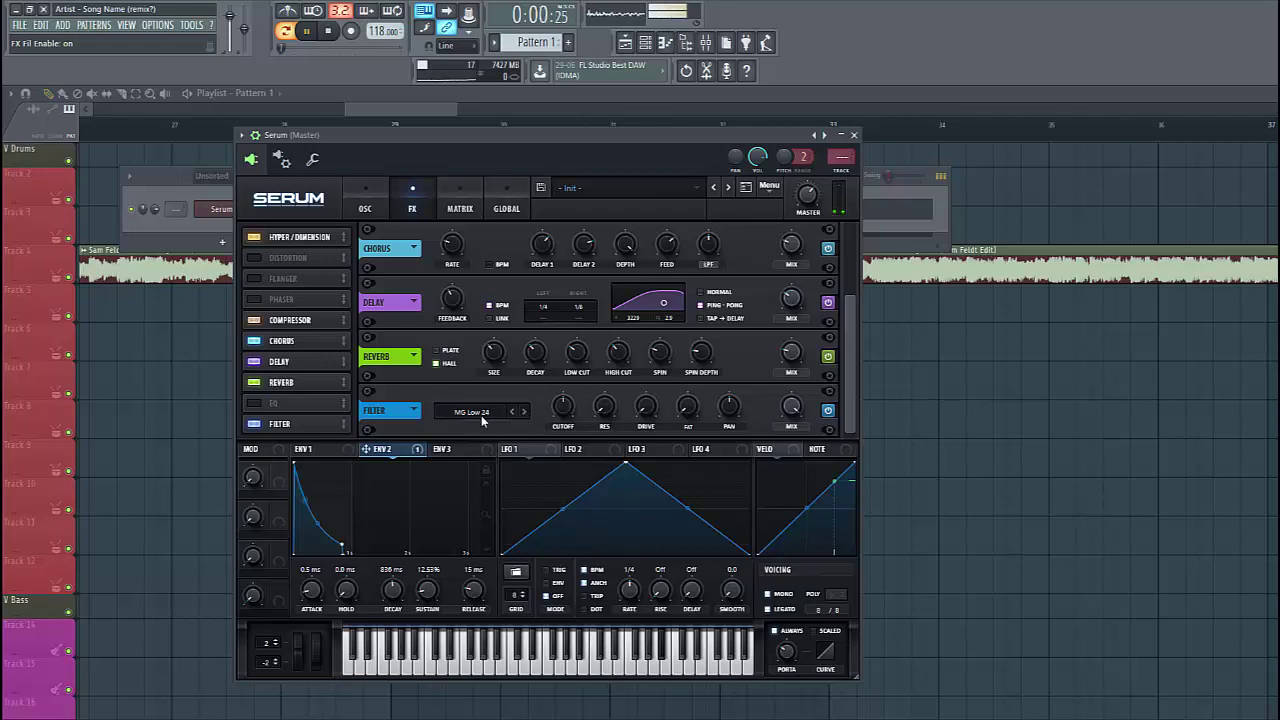
pyautogui.moveTo(555, 411); pyautogui.dragTo(553, 422)
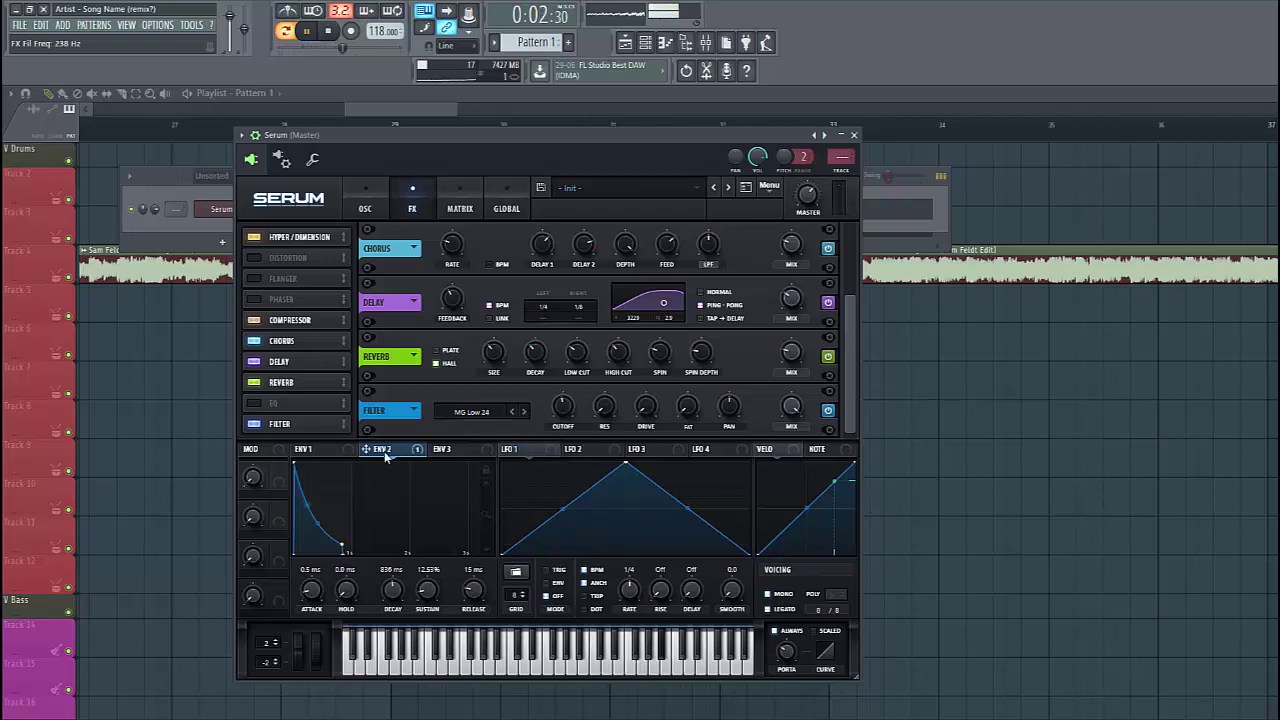
# - Modulate the effects filter's cutoff with Env 2, raise Env 2's release and sustain (20.53%), and set the filter drive to 21%
pyautogui.moveTo(384, 451); pyautogui.dragTo(541, 428)
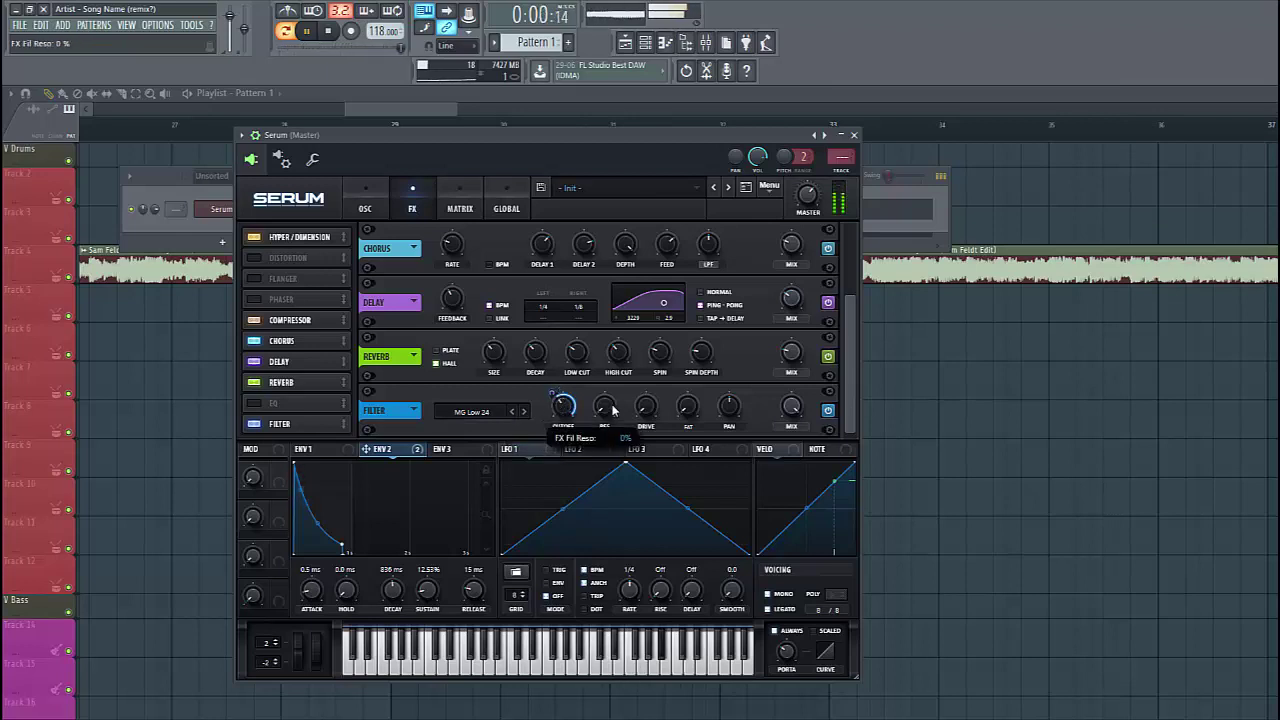
pyautogui.moveTo(476, 609); pyautogui.dragTo(436, 594)
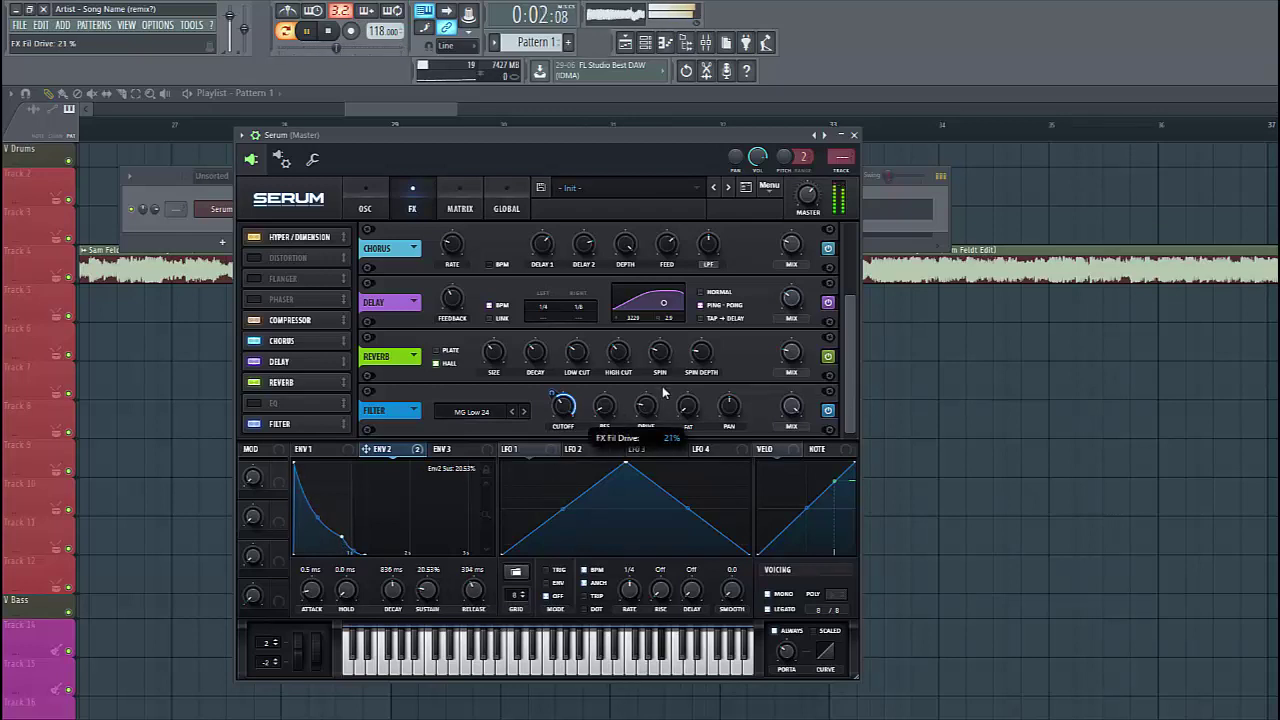
# - Lower the Reverb mix to about 19% and place the Filter effect ahead of the Delay with a 45% mix
pyautogui.scroll(-3, 660, 395)
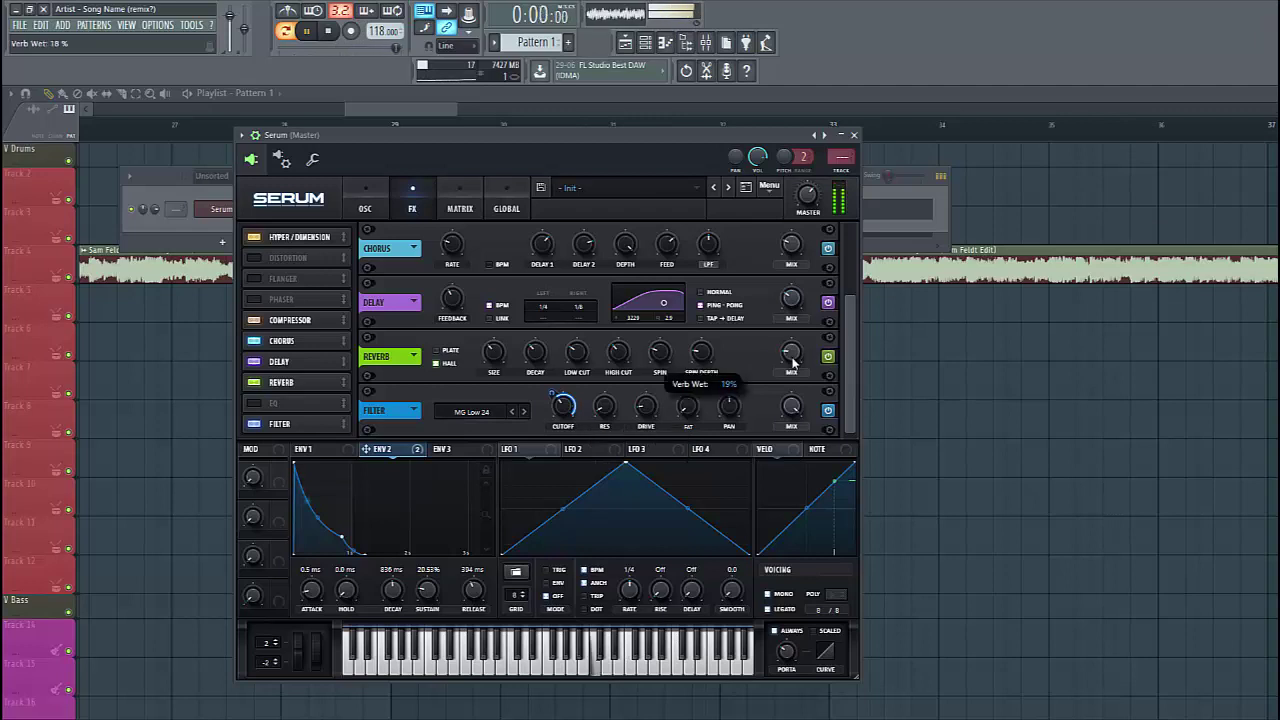
pyautogui.moveTo(298, 433); pyautogui.dragTo(322, 364)
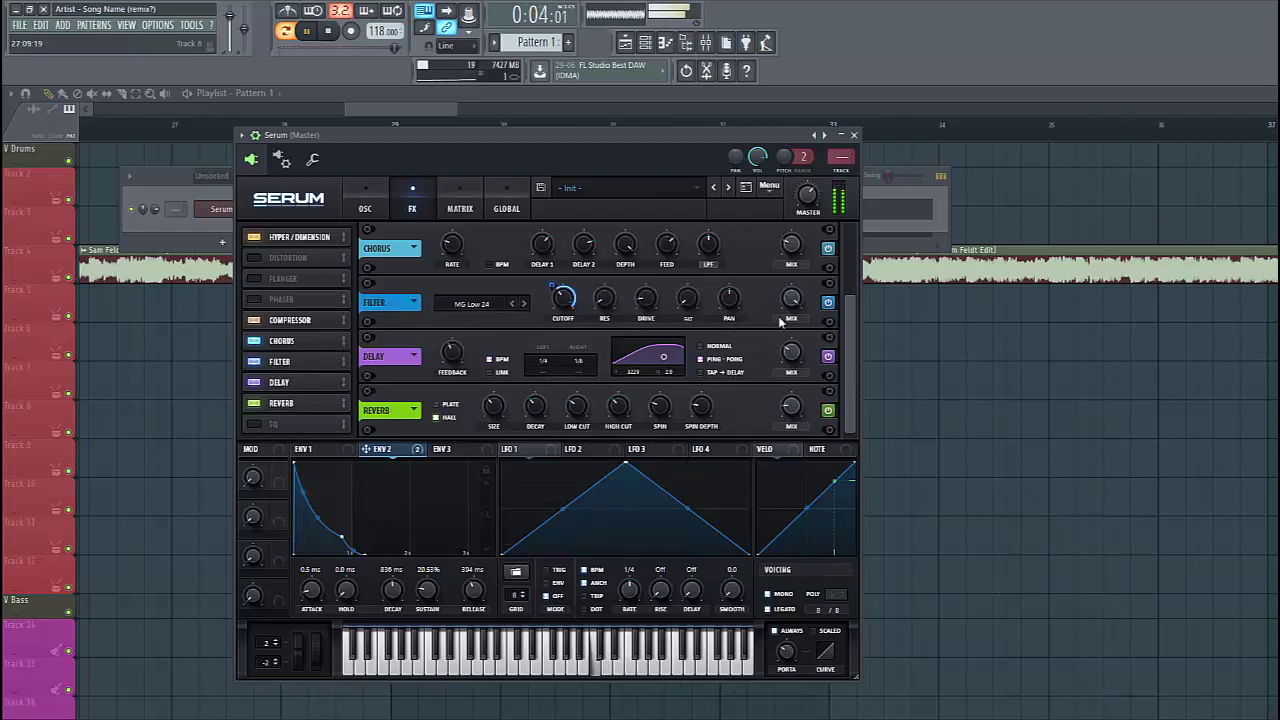
pyautogui.moveTo(786, 301); pyautogui.dragTo(762, 363)
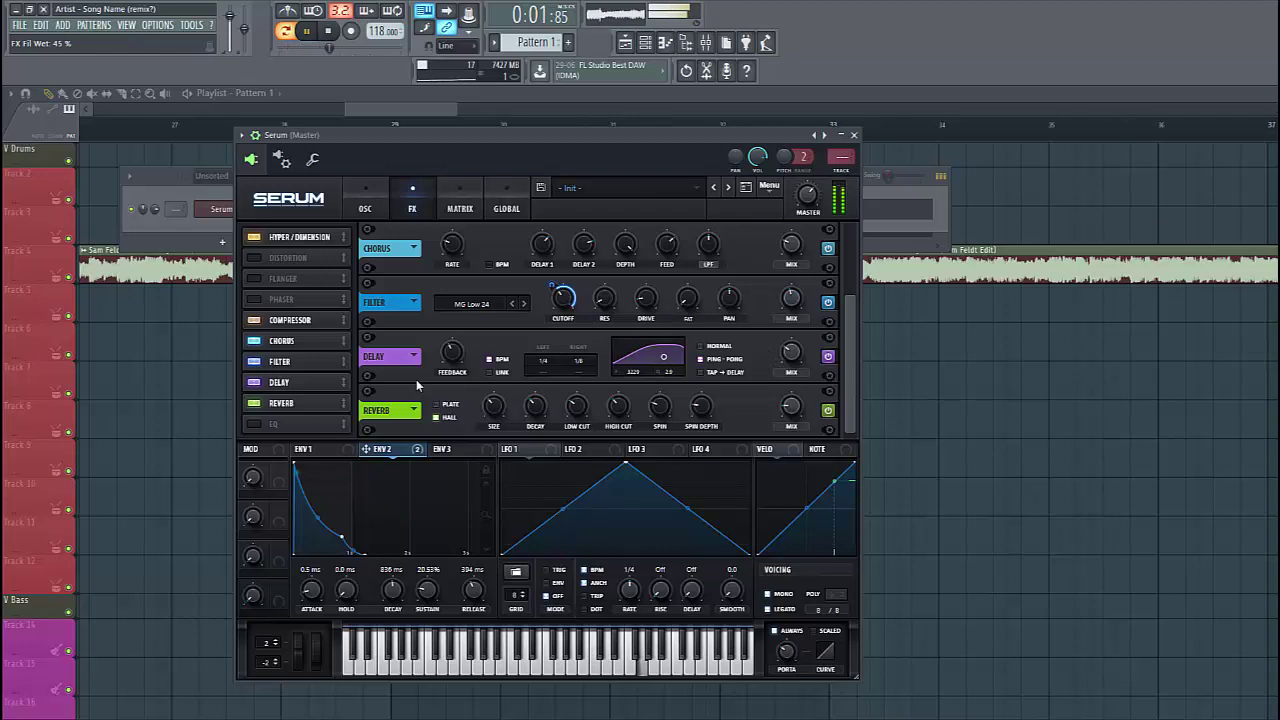
# - Enable the Distortion effect, set its drive to 36% and move it between the Filter and the Delay
pyautogui.click(257, 260)
pyautogui.moveTo(694, 247); pyautogui.dragTo(696, 236)
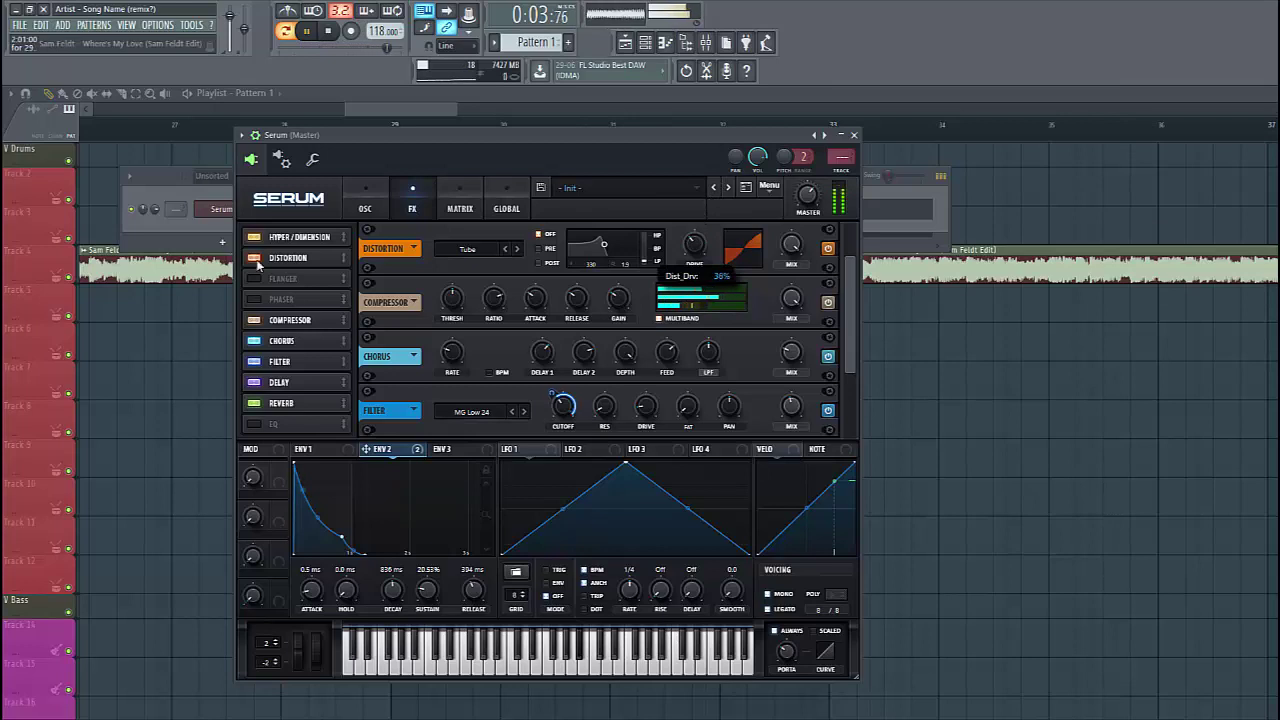
pyautogui.moveTo(287, 257); pyautogui.dragTo(287, 365)
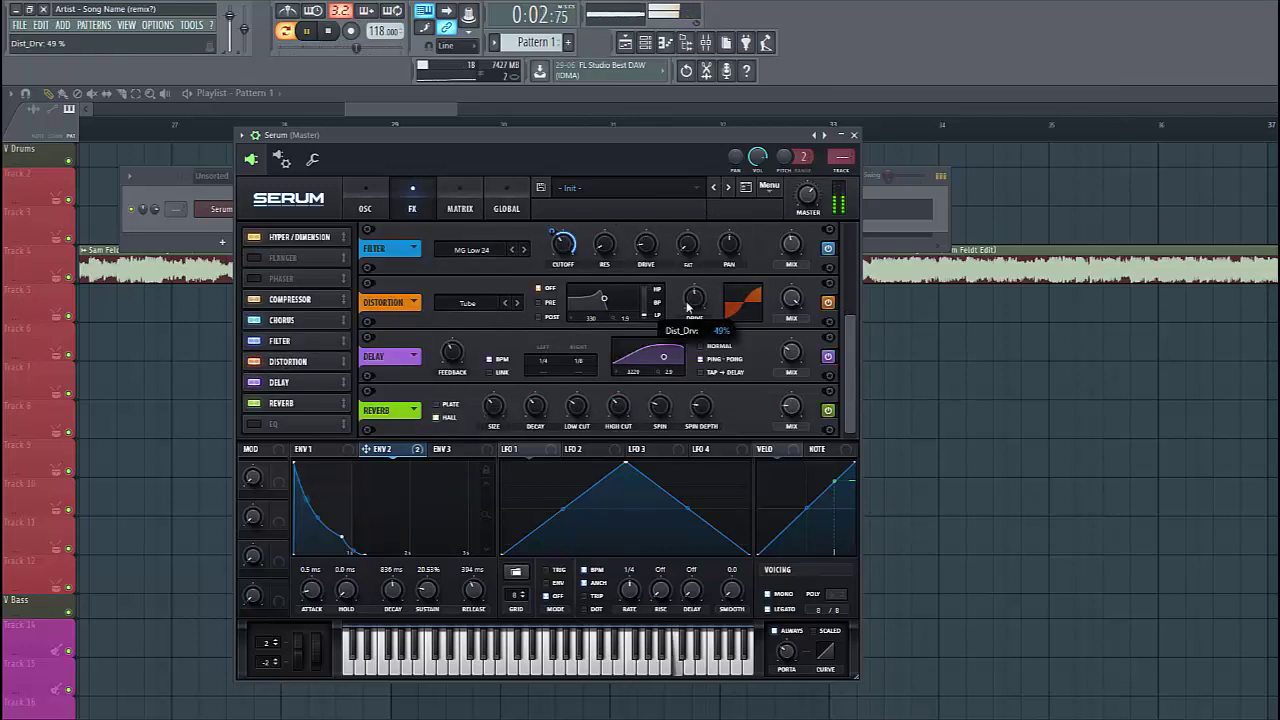
# - Change the Distortion type to Diode 2, lower its drive to 16% and reduce its mix
pyautogui.click(481, 303)
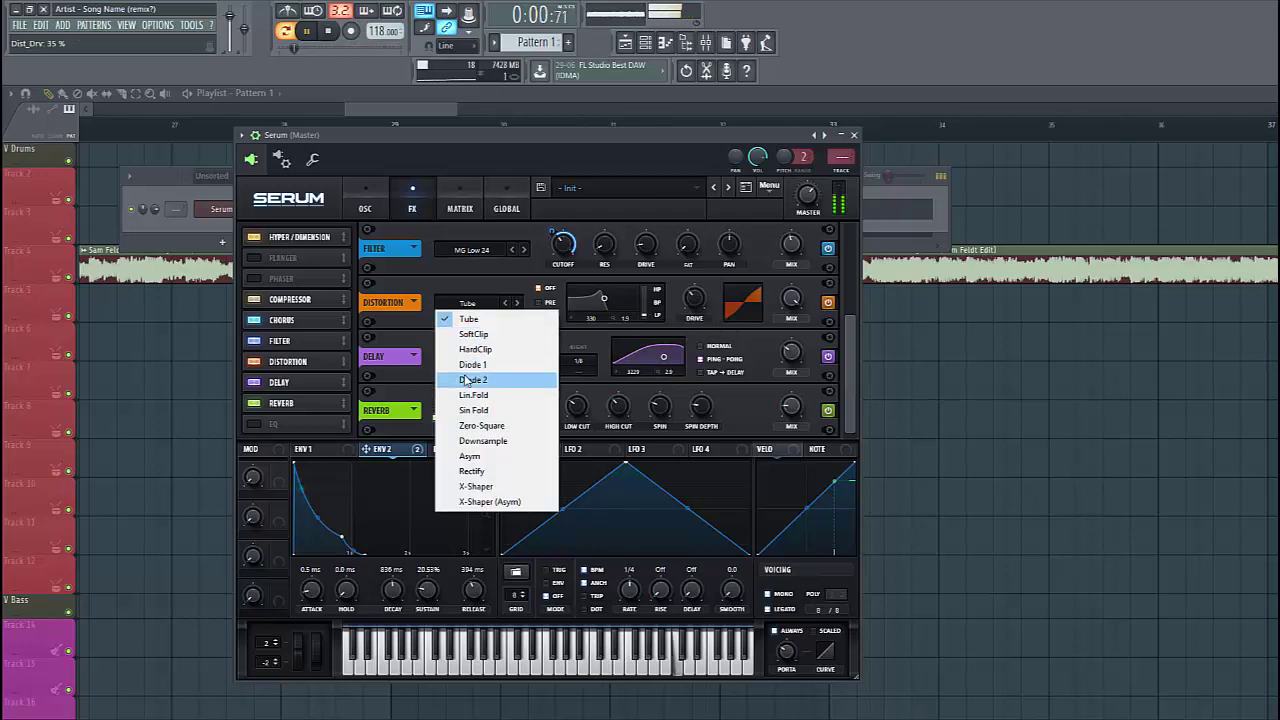
pyautogui.click(472, 379)
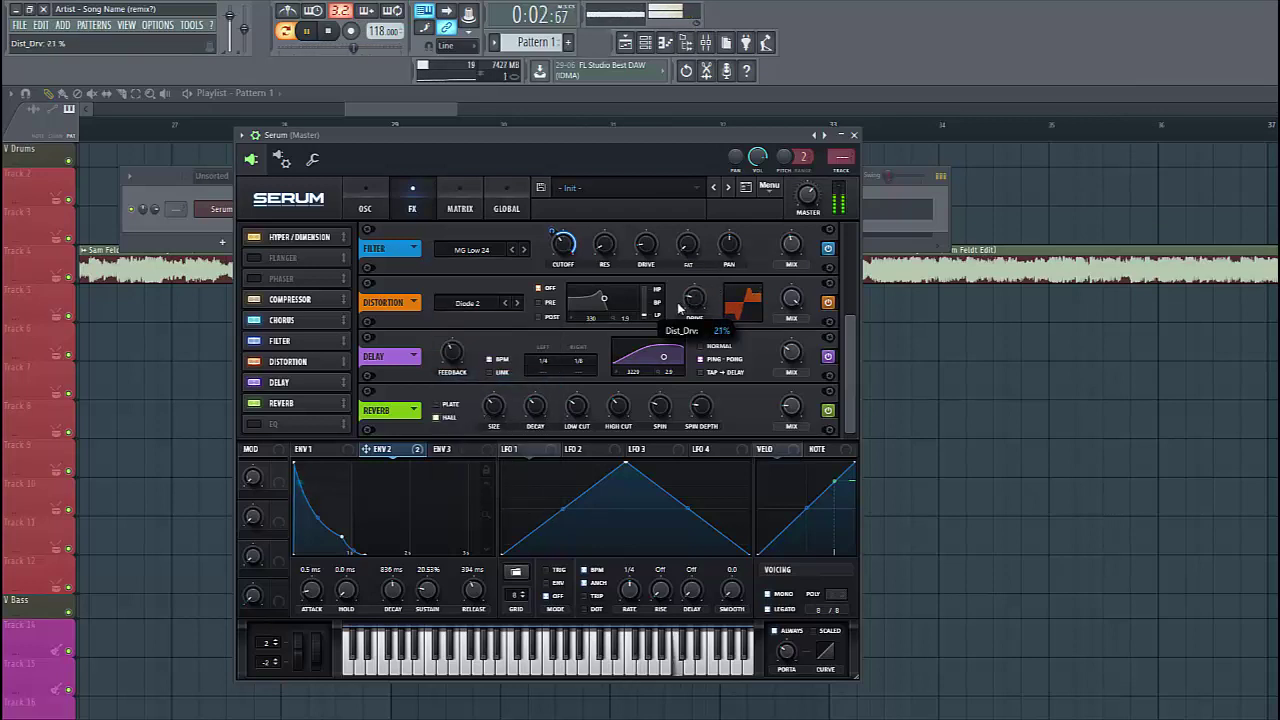
pyautogui.moveTo(788, 308); pyautogui.dragTo(764, 368)
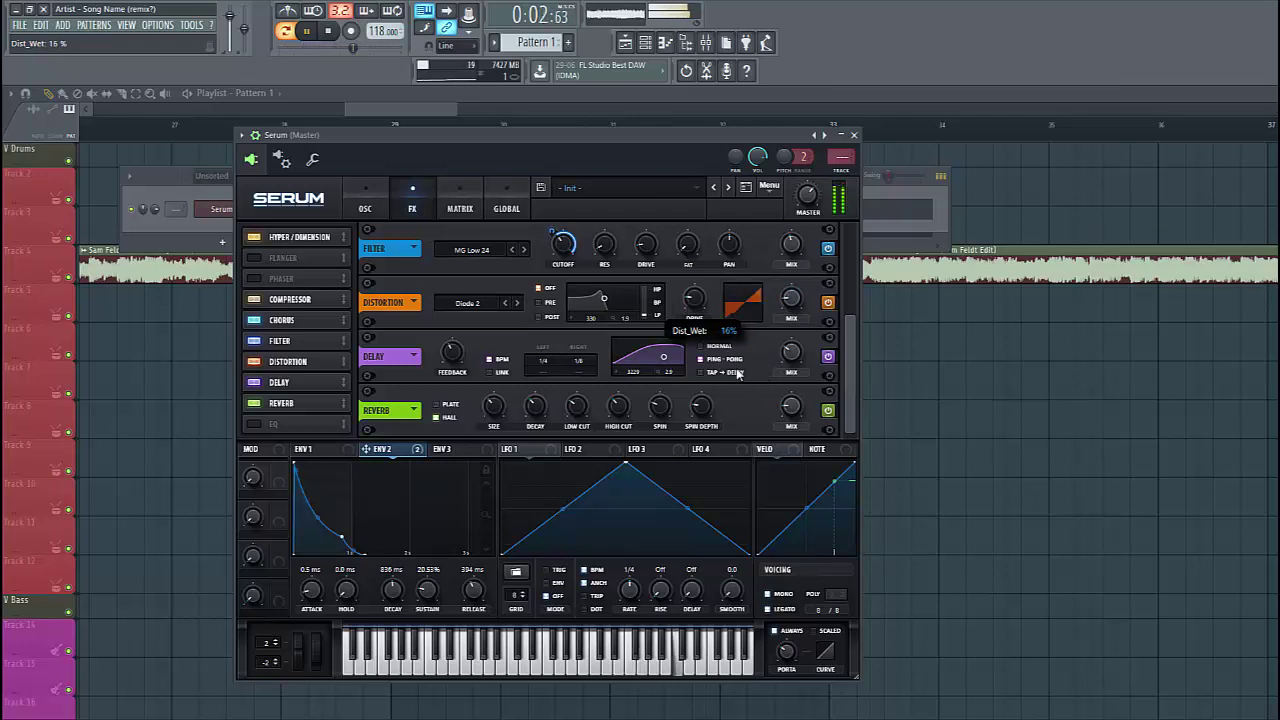
pyautogui.scroll(-2, 695, 300)
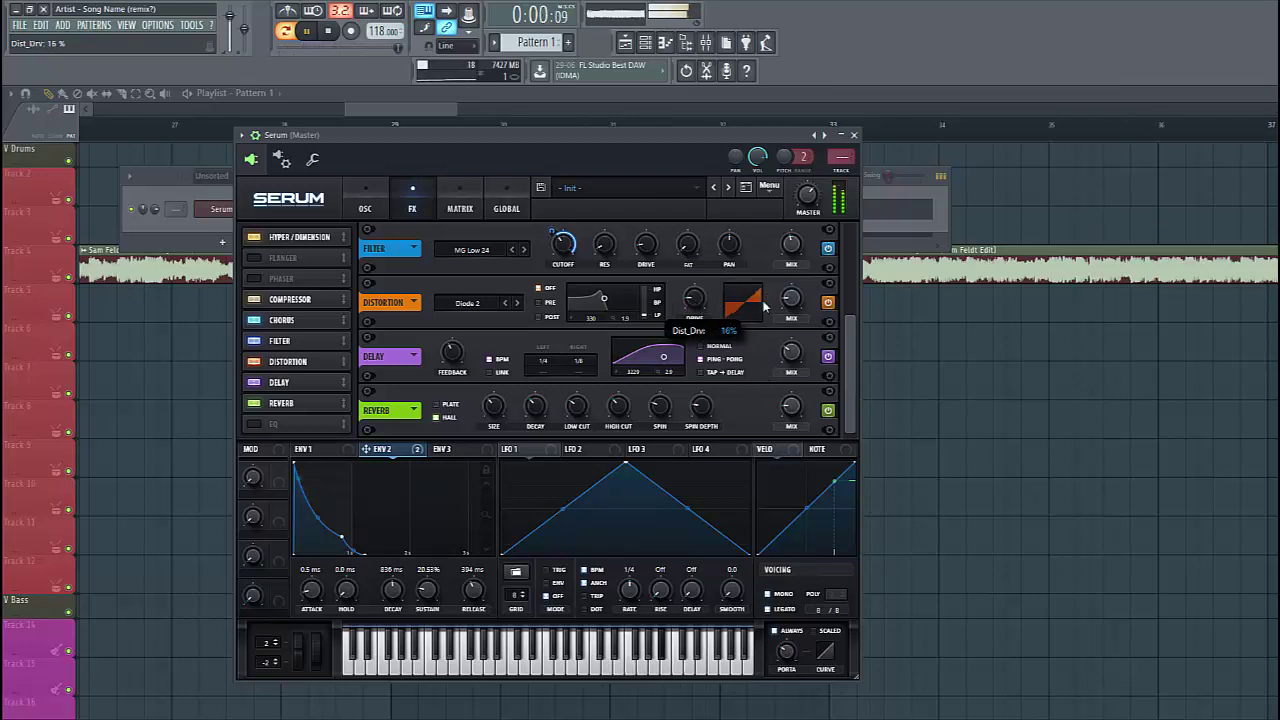
# - Shape Env 1 into a short pluck with sustain at minimum, decay at 274 ms and release at 237 ms
pyautogui.click(314, 451)
pyautogui.moveTo(424, 596); pyautogui.dragTo(389, 708)
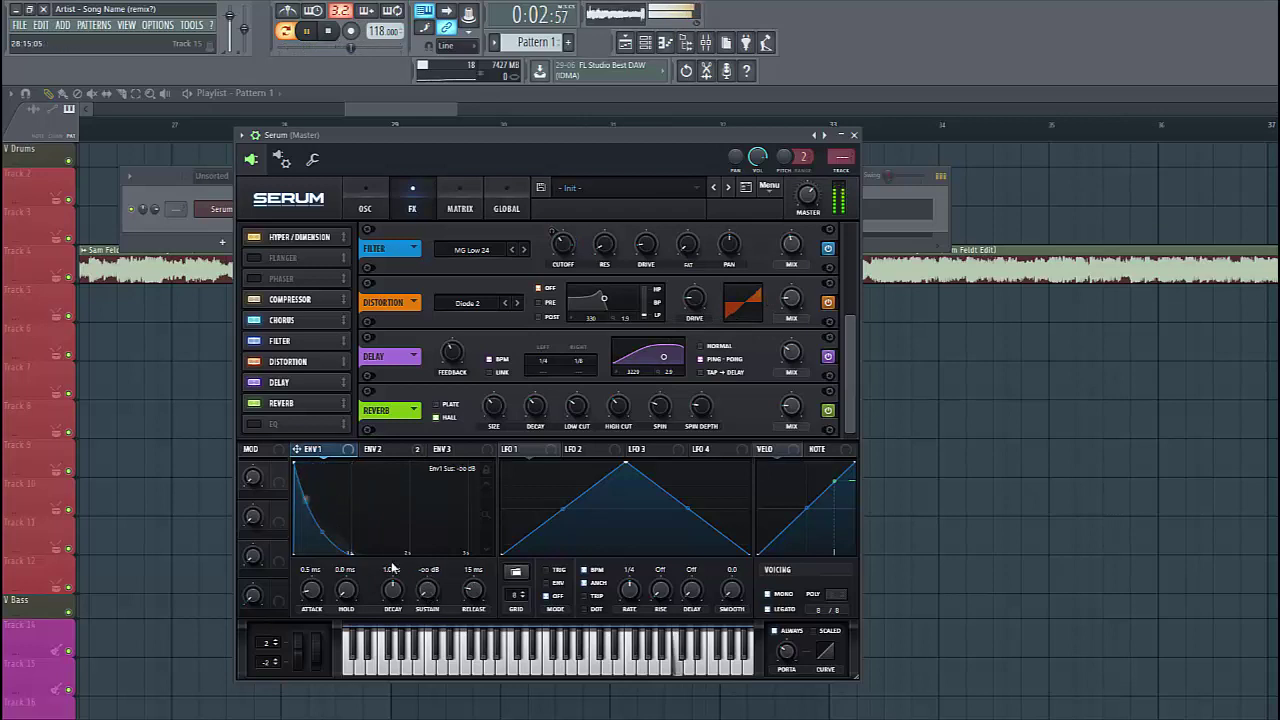
pyautogui.moveTo(392, 582)
pyautogui.mouseDown()
pyautogui.moveTo(383, 616)
pyautogui.moveTo(386, 600)
pyautogui.mouseUp()
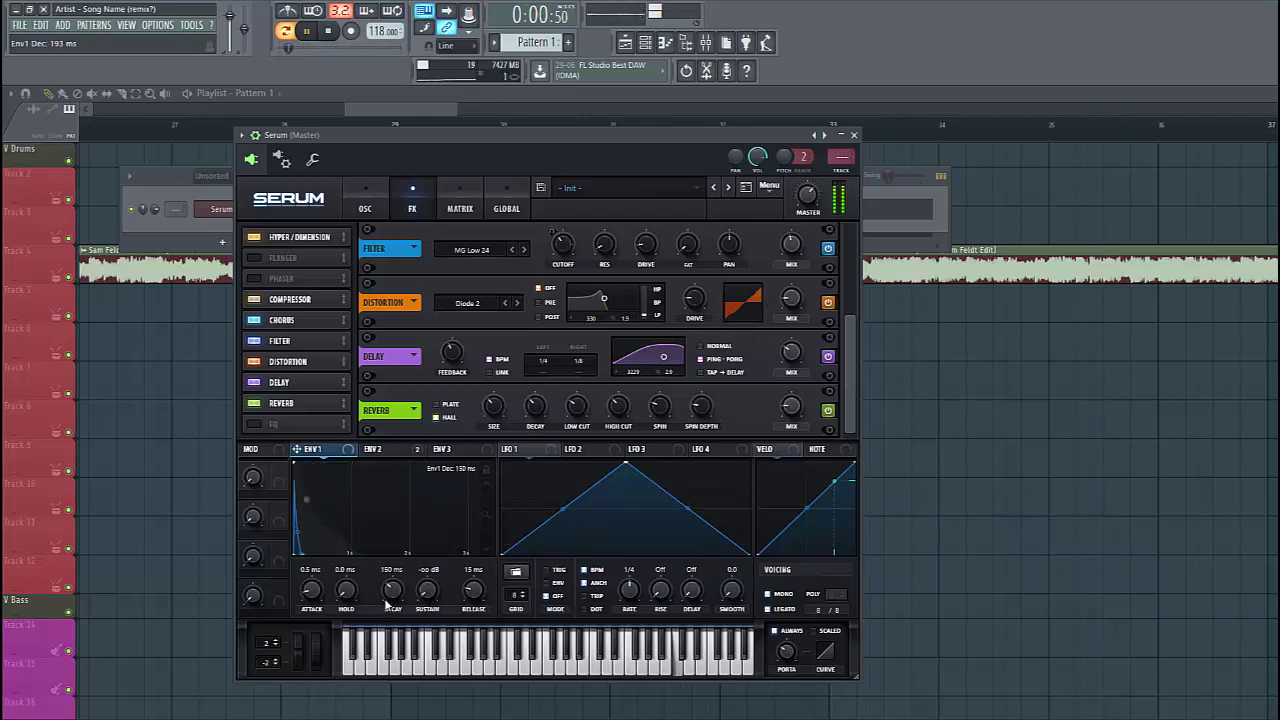
pyautogui.moveTo(476, 598); pyautogui.dragTo(479, 584)
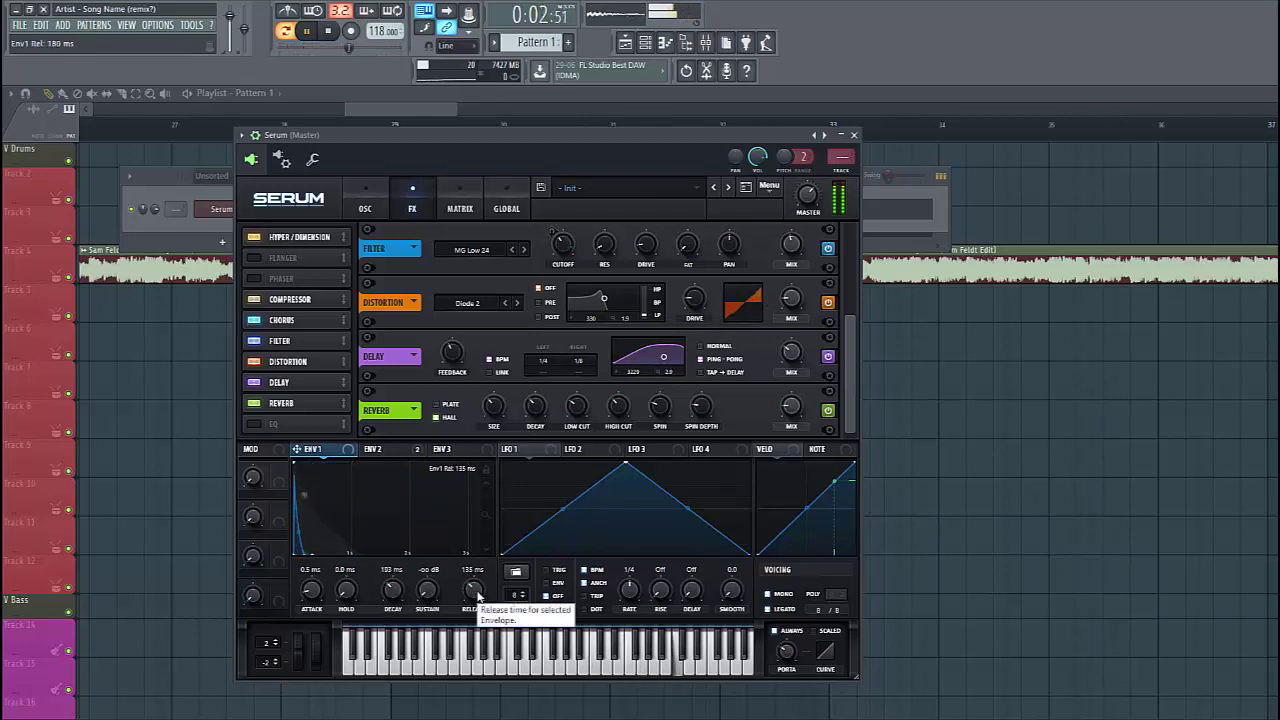
pyautogui.moveTo(393, 600); pyautogui.dragTo(398, 594)
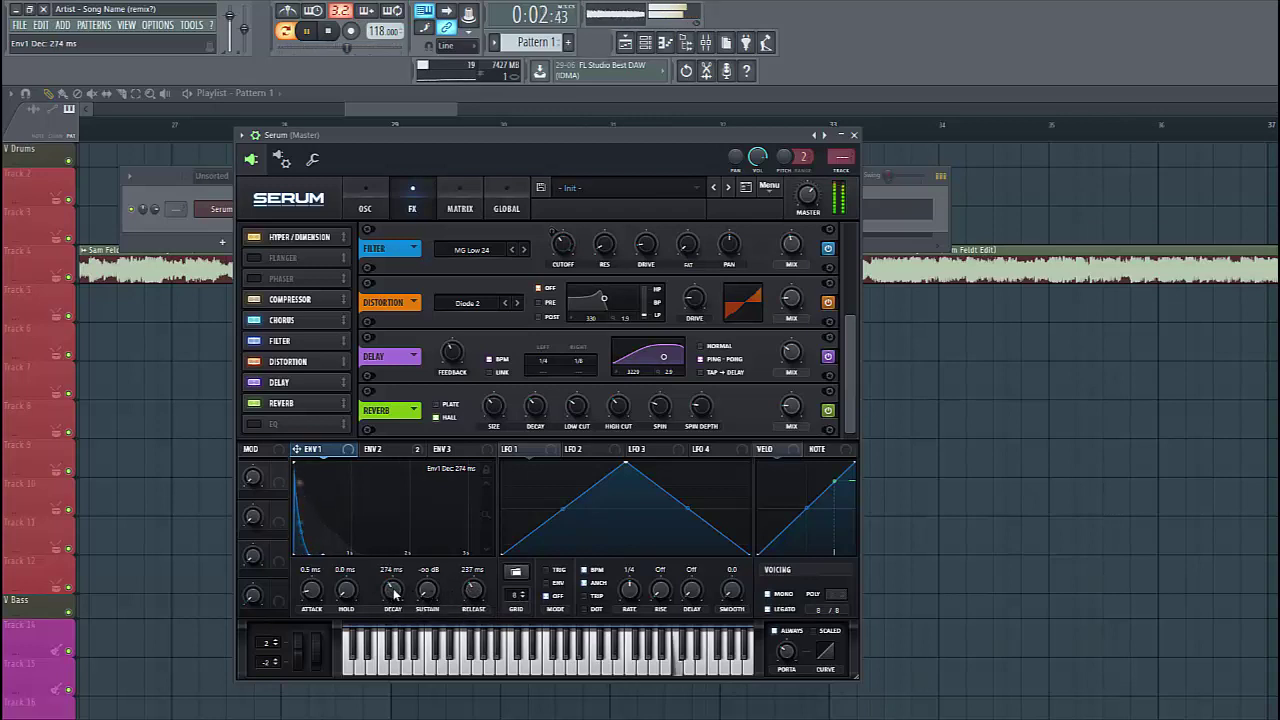
# - Assign Env 3 to the coarse pitch of oscillators A and B and check the assignments in the modulation matrix
pyautogui.click(362, 205)
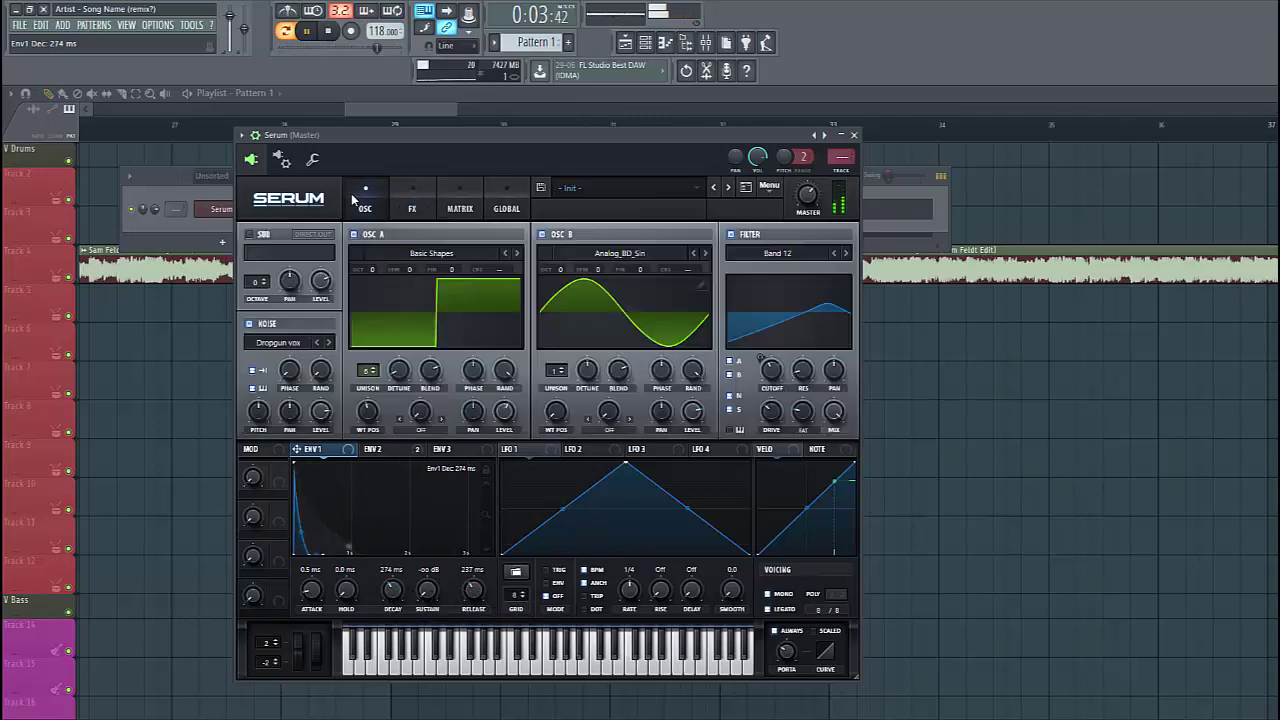
pyautogui.click(440, 449)
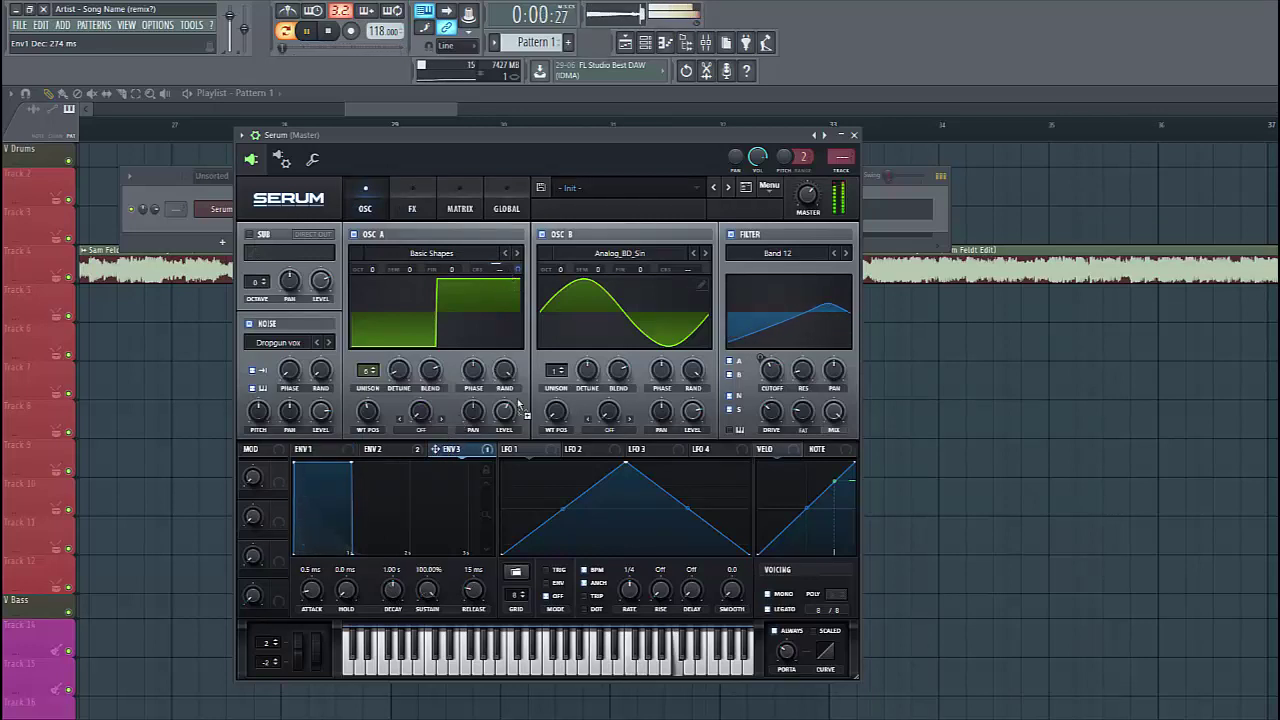
pyautogui.click(460, 206)
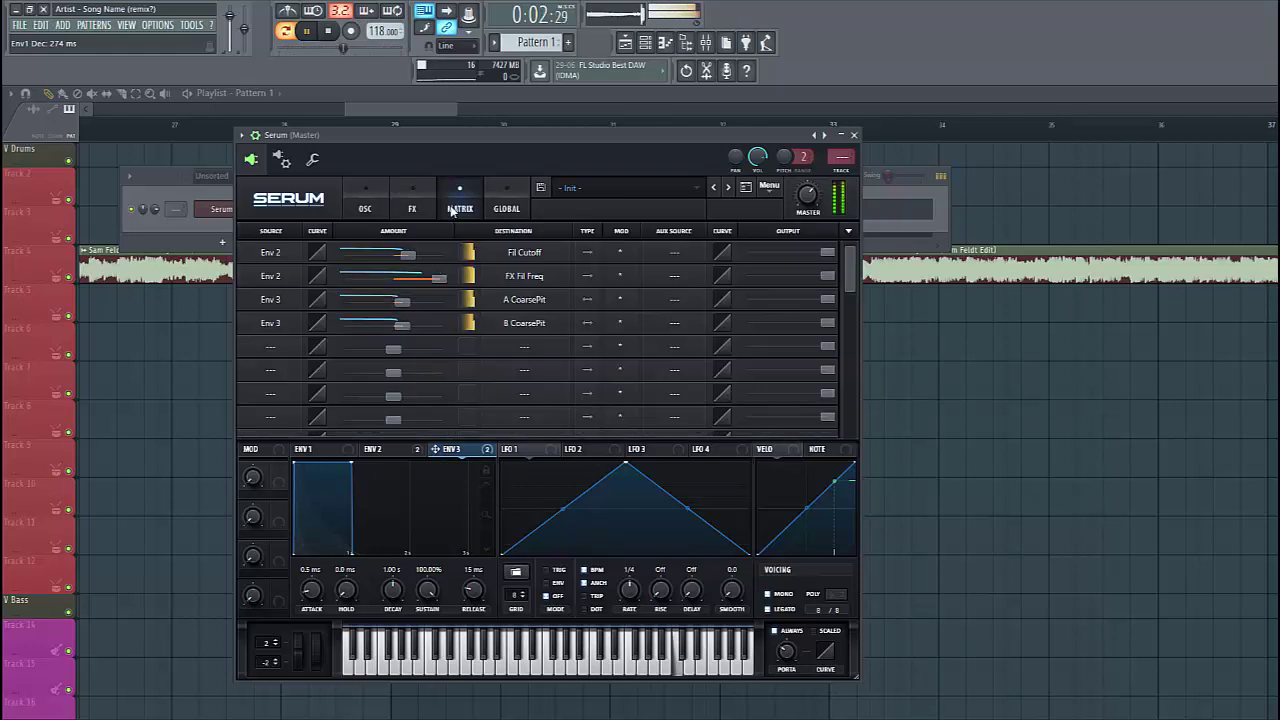
pyautogui.click(365, 206)
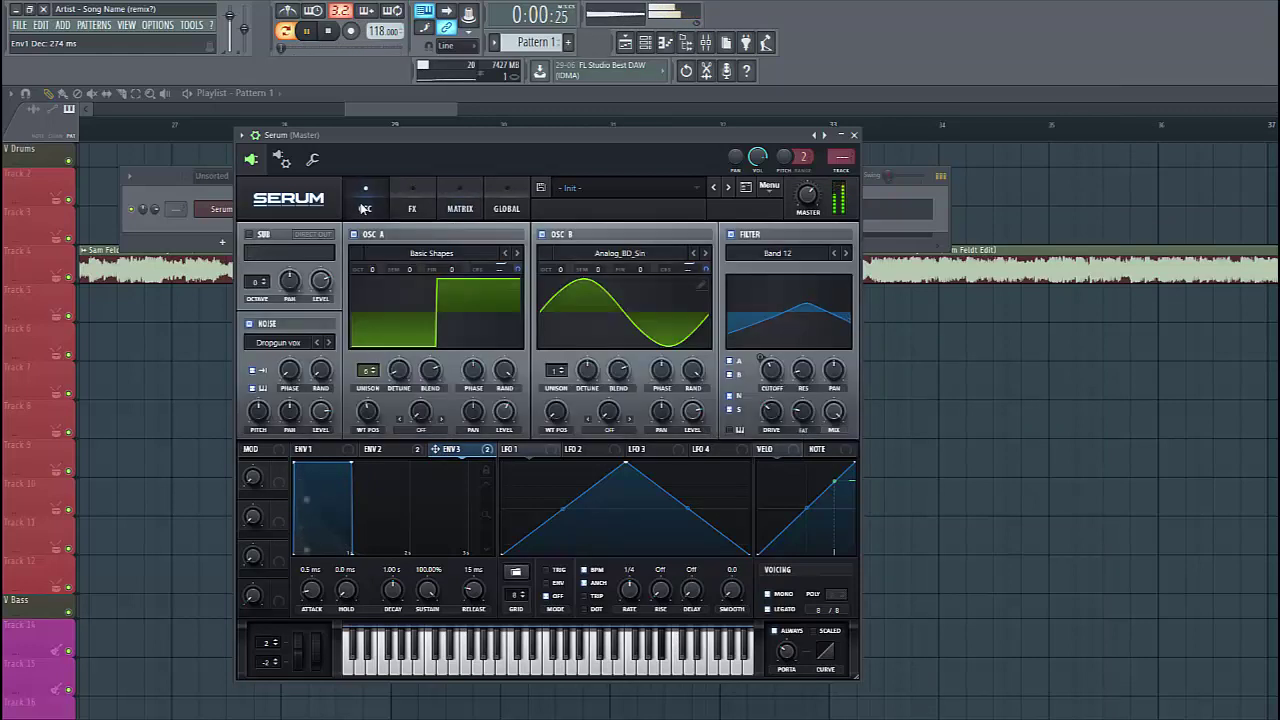
# - Set Env 3's sustain to 0% and shorten its decay to 8.6 ms for a quick pitch attack
pyautogui.moveTo(427, 596); pyautogui.dragTo(375, 625)
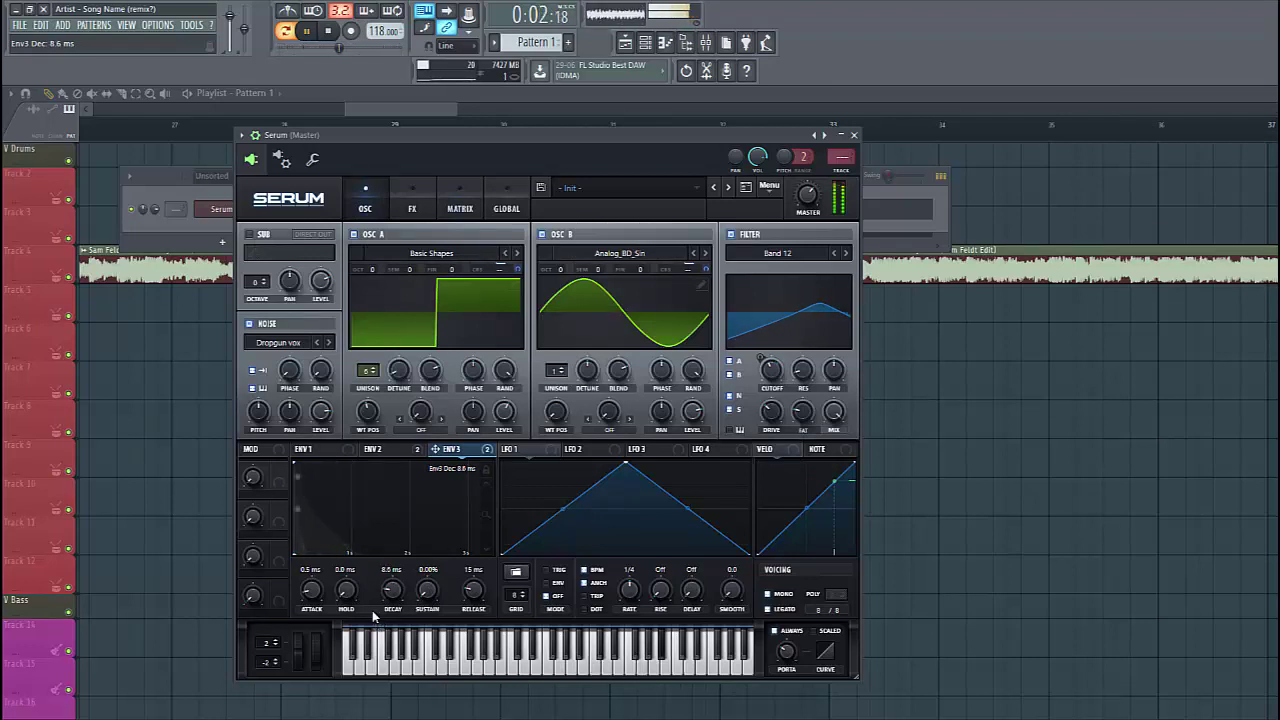
pyautogui.click(306, 30)
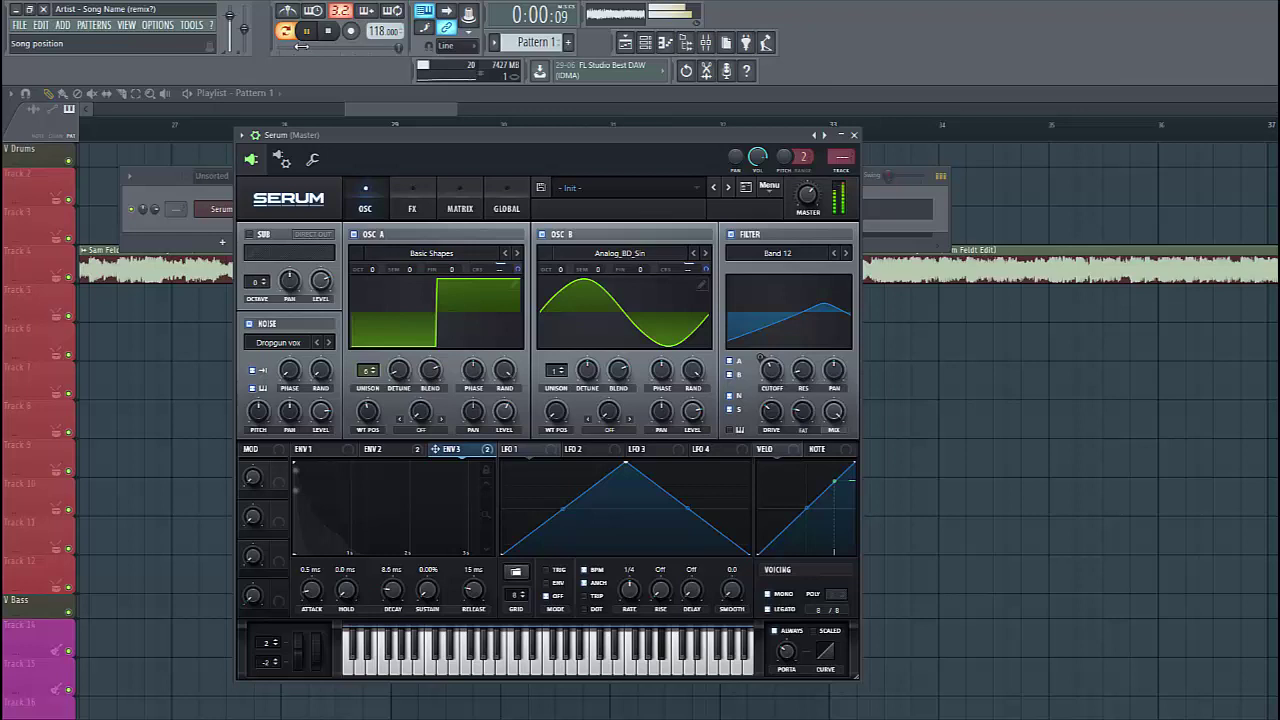